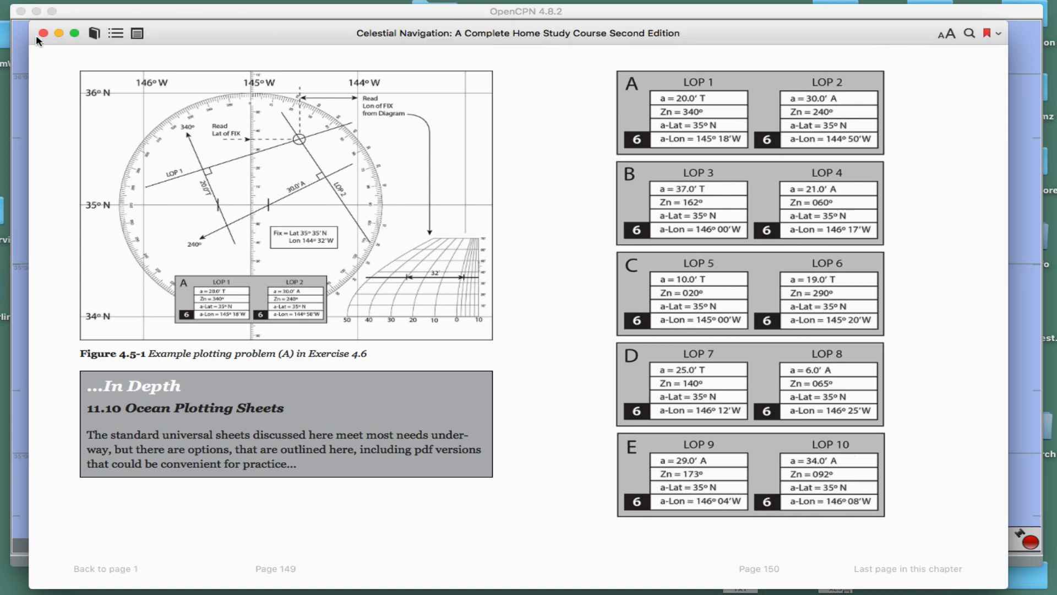
# Step: Minimize the celestial navigation book and examine problem E's data table and its LOP 9 and LOP 10 plot in OpenCPN
pyautogui.click(59, 33)
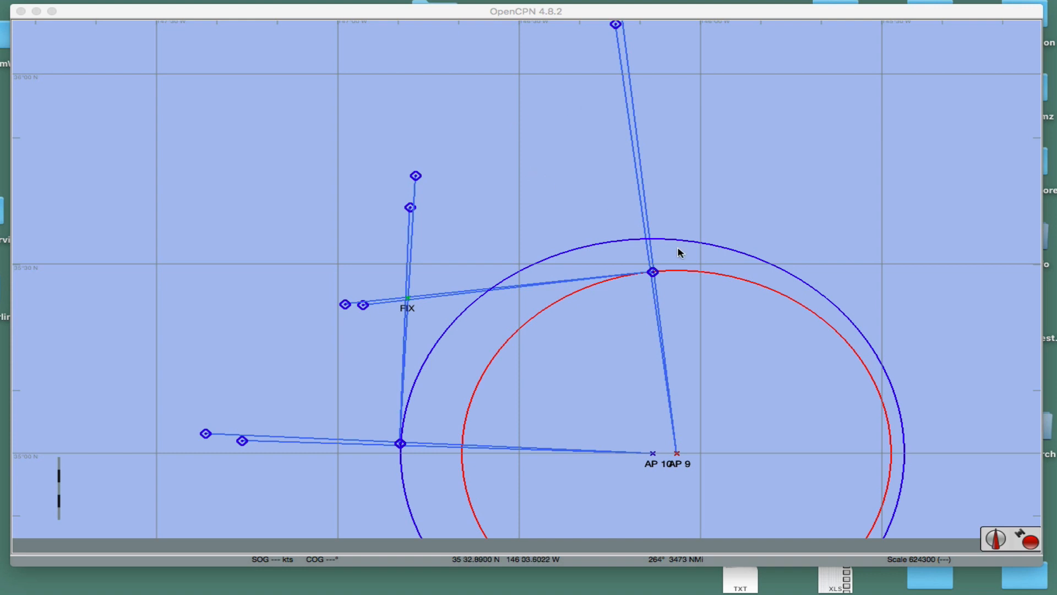
pyautogui.scroll(-5, 678, 248)
pyautogui.scroll(-3, 679, 250)
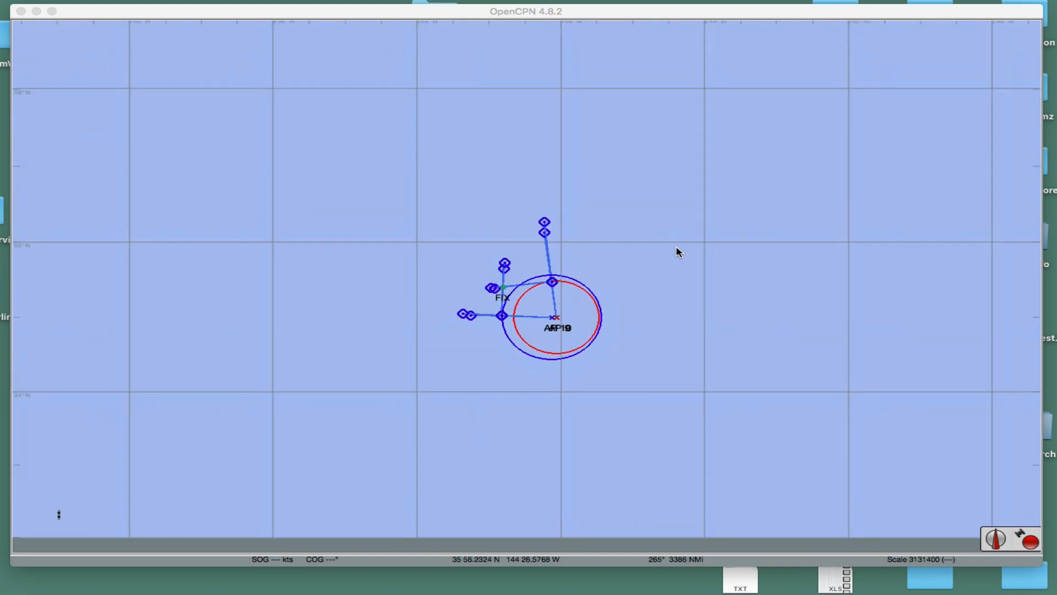
pyautogui.moveTo(471, 204); pyautogui.dragTo(523, 276)
pyautogui.scroll(6, 608, 338)
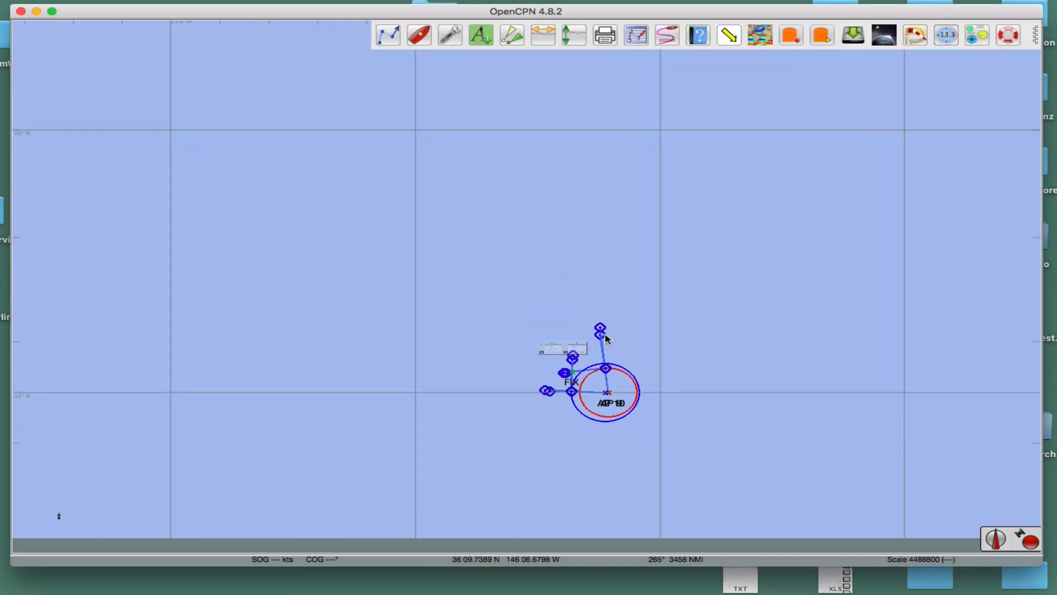
pyautogui.moveTo(662, 273); pyautogui.dragTo(513, 185)
pyautogui.scroll(2, 440, 180)
pyautogui.scroll(-2, 441, 182)
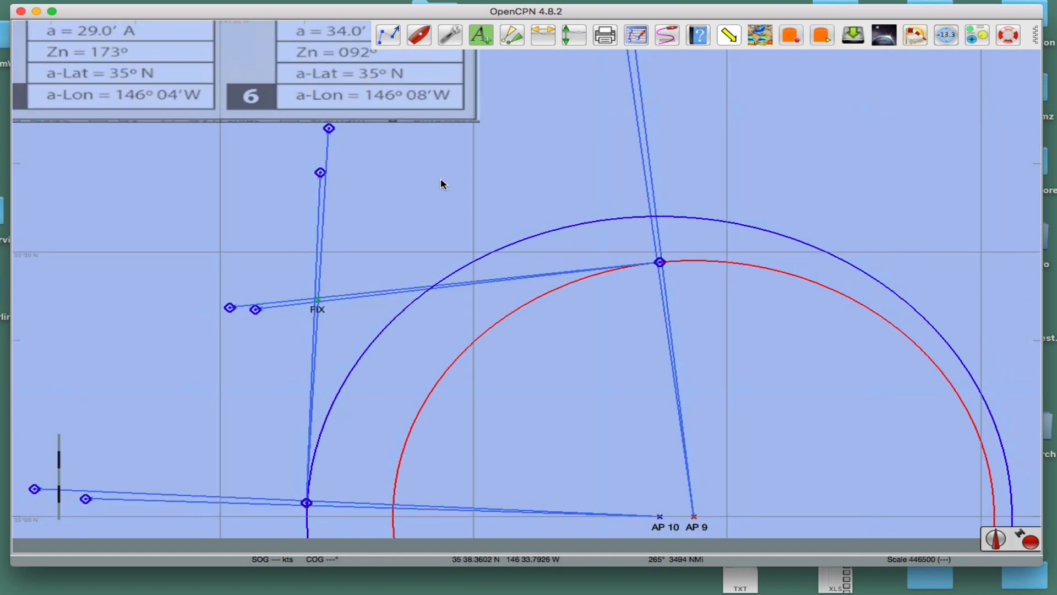
pyautogui.moveTo(432, 215); pyautogui.dragTo(439, 184)
pyautogui.moveTo(277, 183); pyautogui.dragTo(393, 234)
pyautogui.scroll(-1, 432, 232)
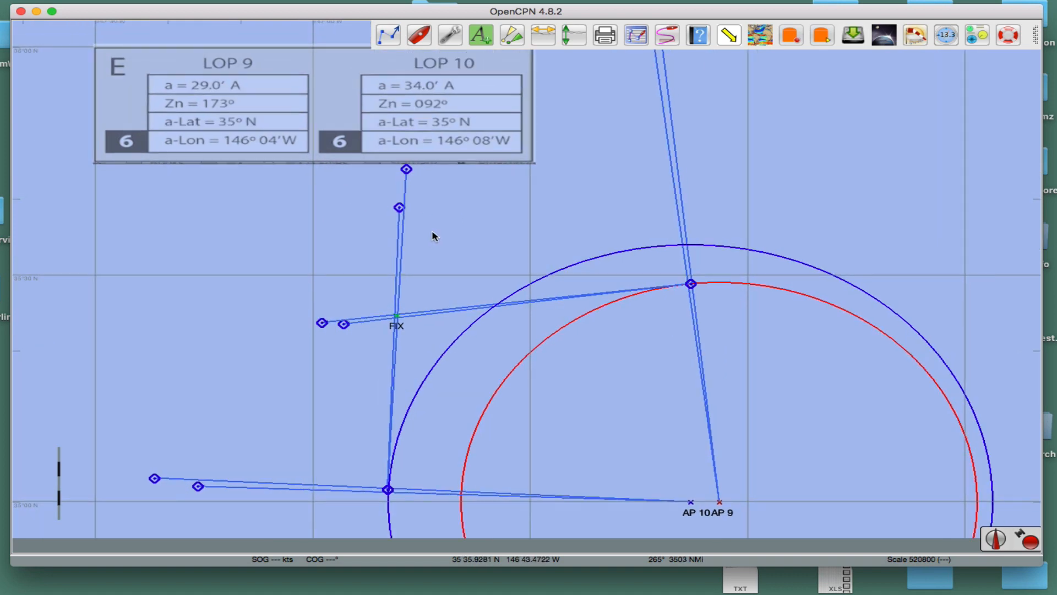
pyautogui.moveTo(320, 216); pyautogui.dragTo(330, 232)
pyautogui.scroll(-1, 332, 220)
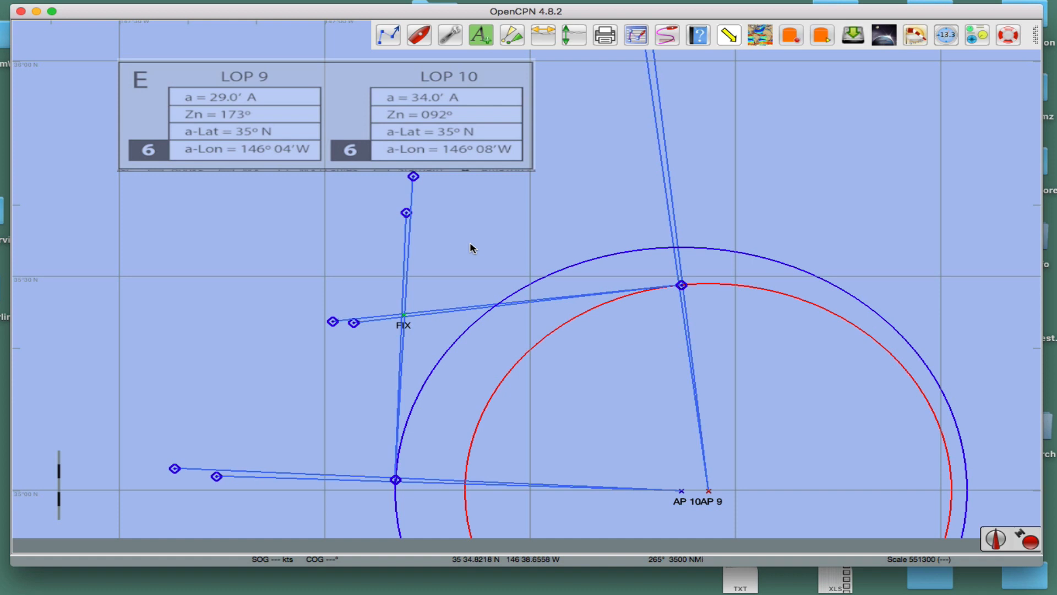
pyautogui.moveTo(624, 401); pyautogui.dragTo(599, 373)
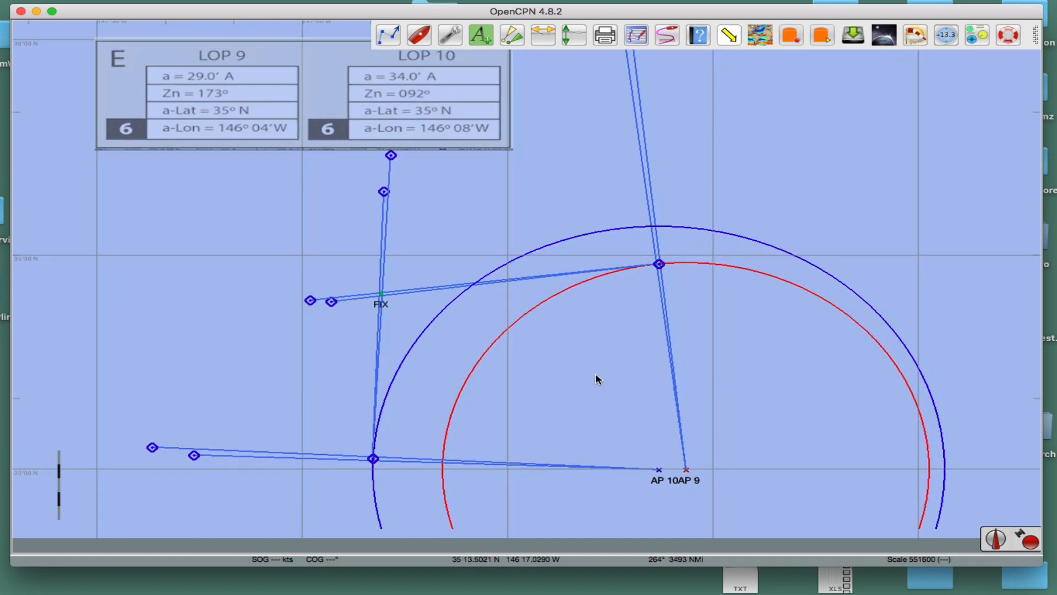
pyautogui.scroll(-2, 599, 379)
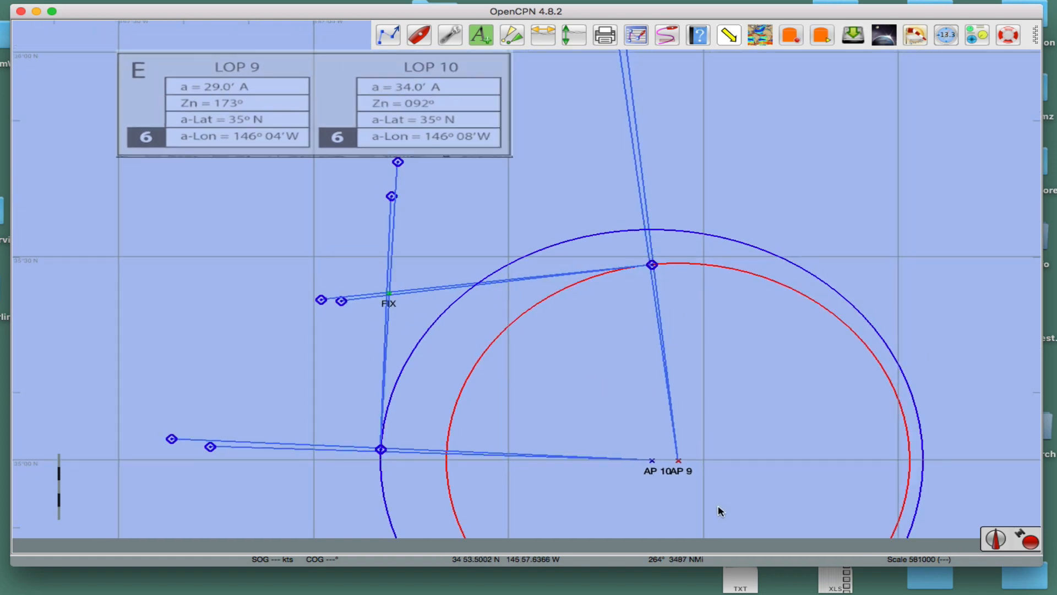
pyautogui.moveTo(649, 455)
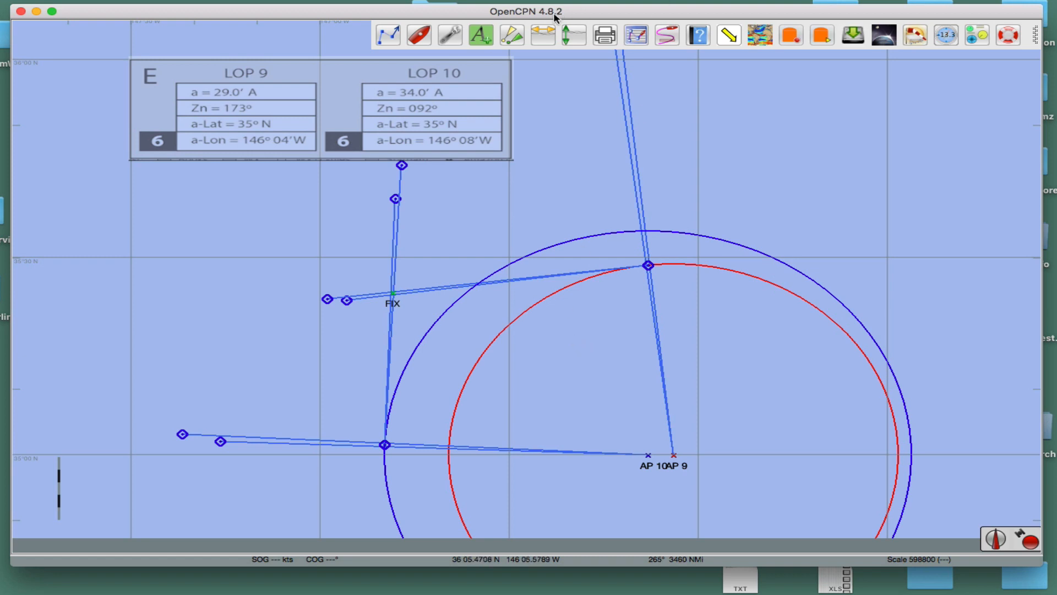
pyautogui.scroll(-1, 767, 389)
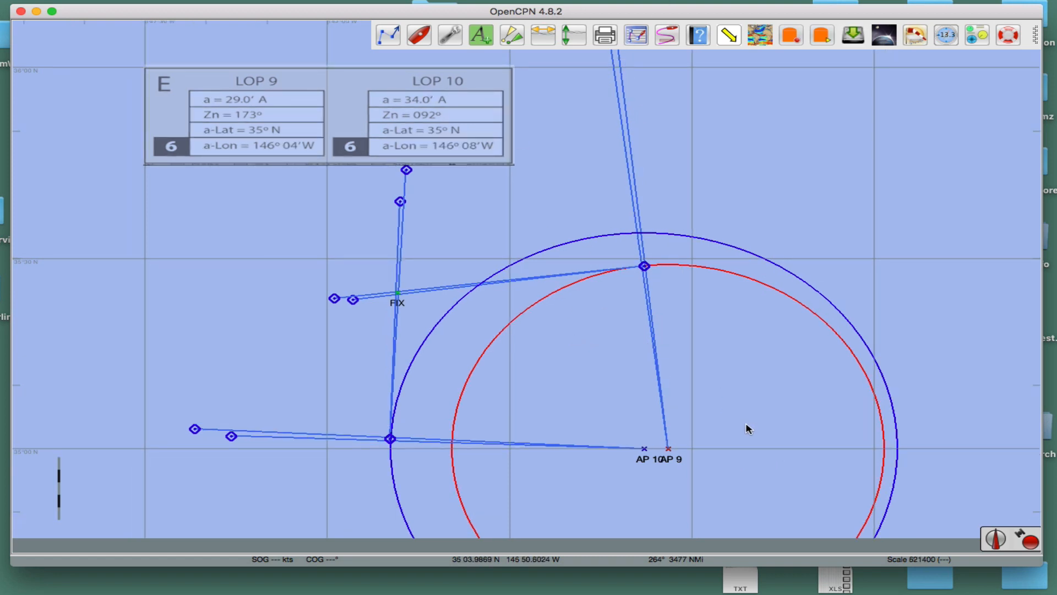
# Step: Drop a mark on the chart northeast of AP 9 and open its waypoint properties
pyautogui.rightClick(746, 423)
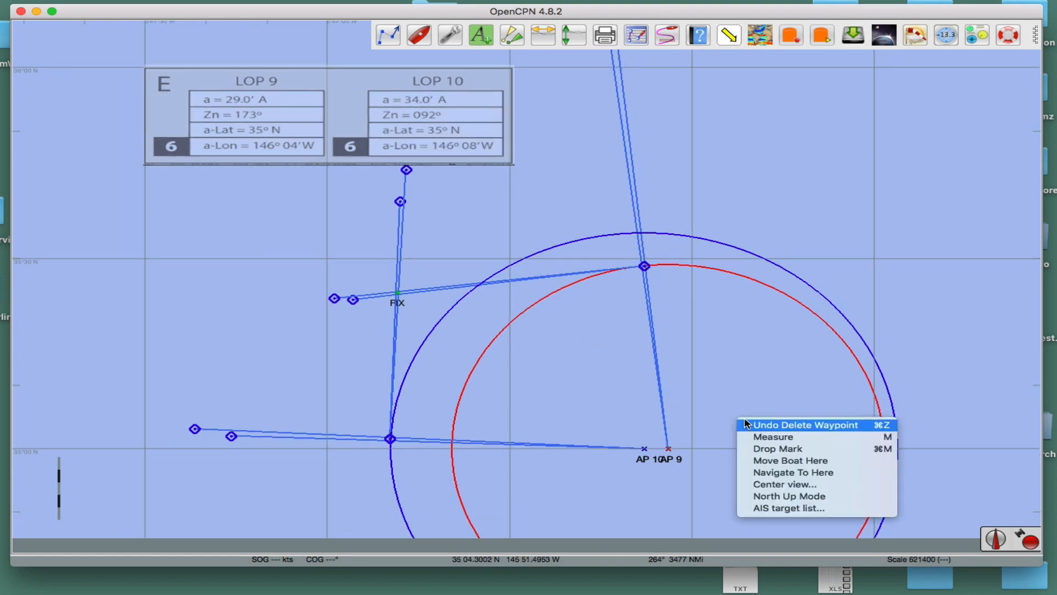
pyautogui.click(759, 448)
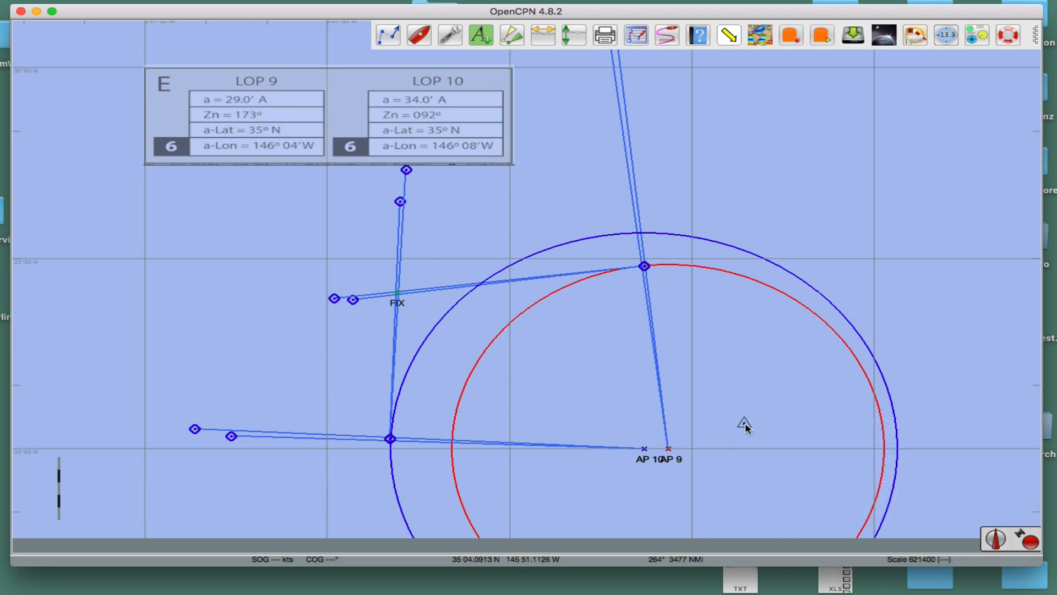
pyautogui.rightClick(744, 423)
pyautogui.click(774, 448)
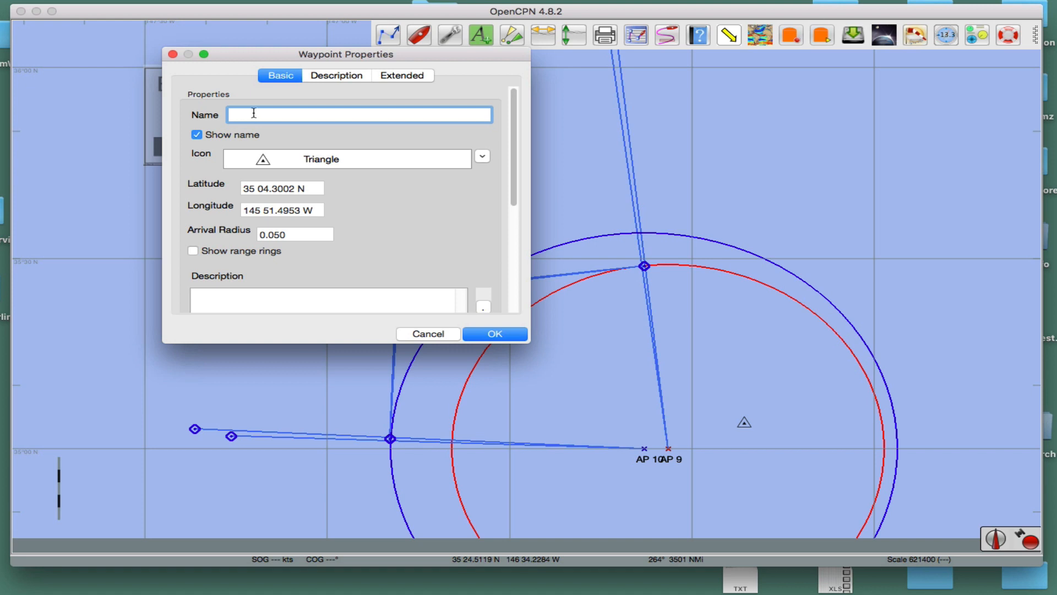
# Step: Name the waypoint "ap lop 4" and set its position to latitude 35 N, longitude 145 53.6 W
pyautogui.write('ap 1')
pyautogui.moveTo(257, 189); pyautogui.dragTo(291, 188)
pyautogui.press('BackSpace')
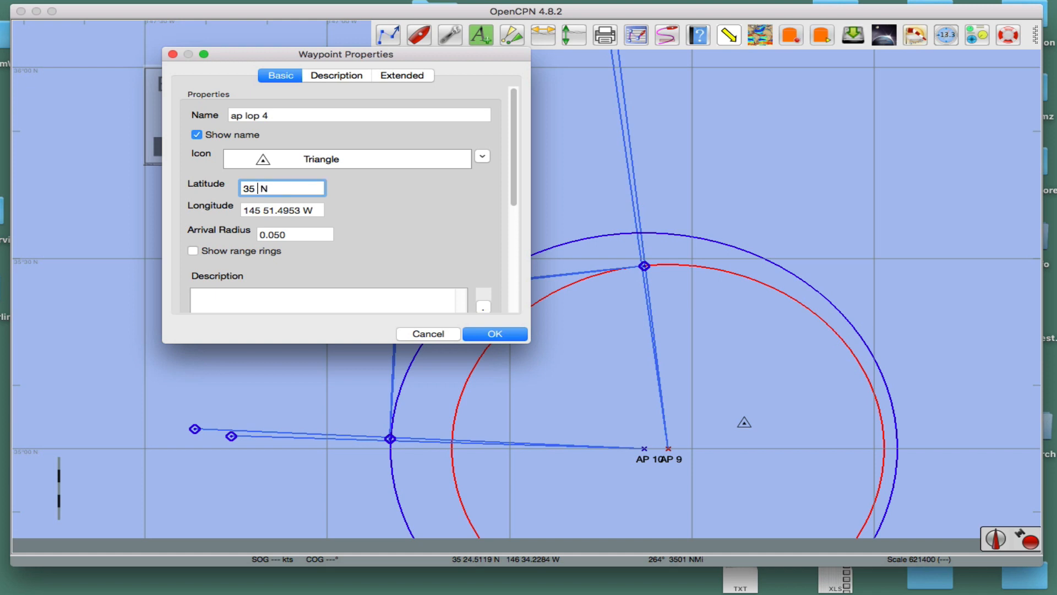
pyautogui.press('Tab')
pyautogui.click(276, 188)
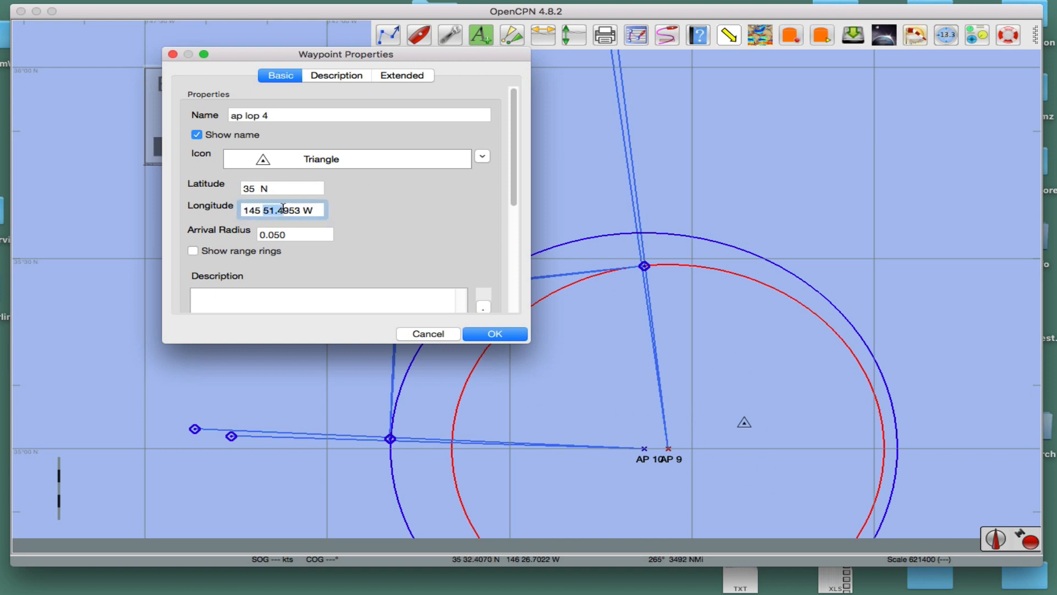
pyautogui.moveTo(262, 210); pyautogui.dragTo(300, 208)
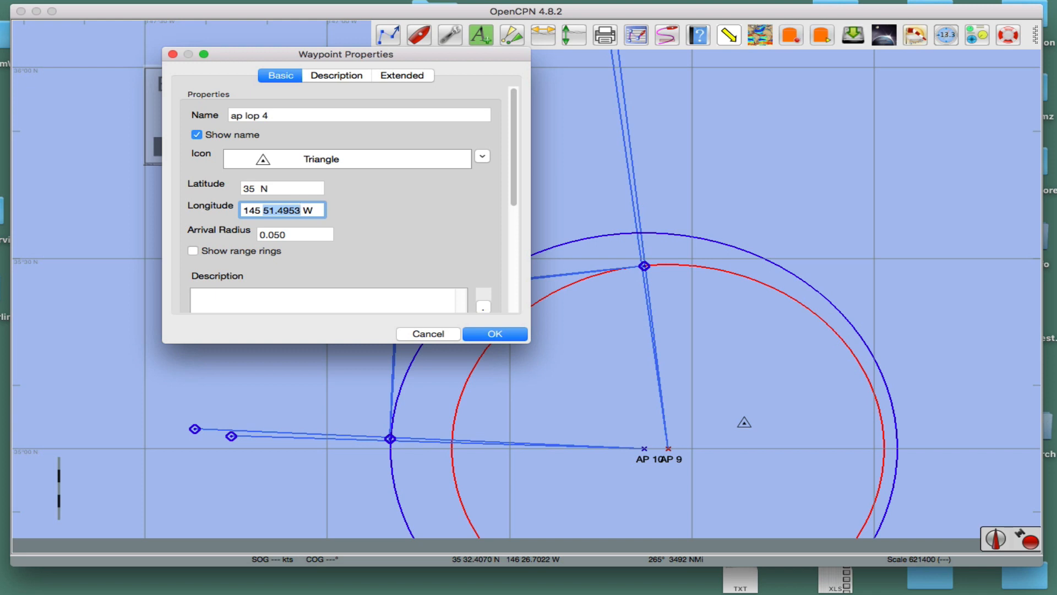
pyautogui.write('53.6')
pyautogui.click(493, 333)
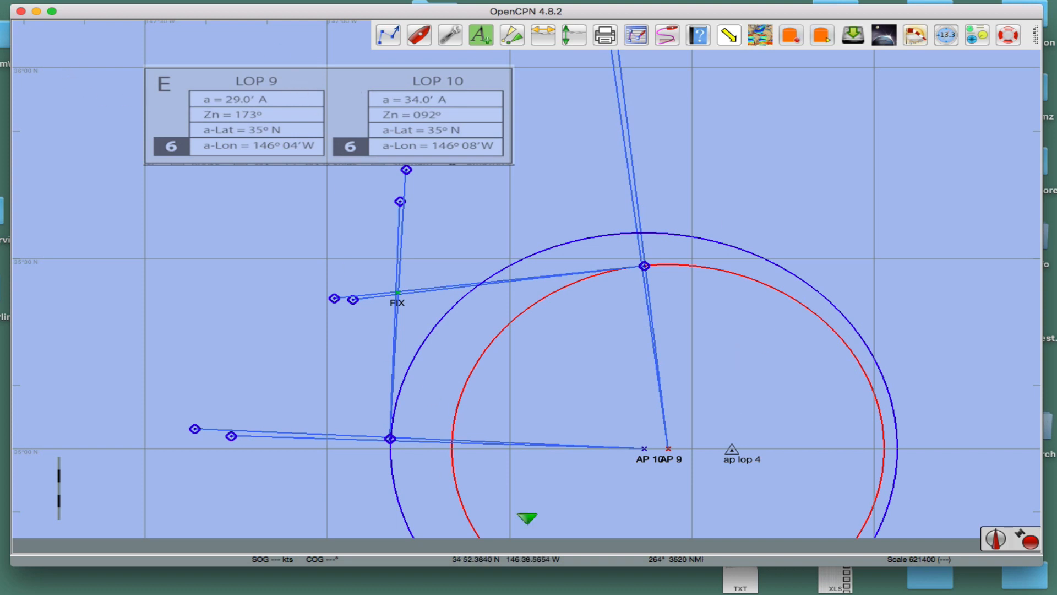
# Step: Examine the range circles around AP 9 and AP 10 together with the intercept values in the problem E table
pyautogui.scroll(1, 636, 479)
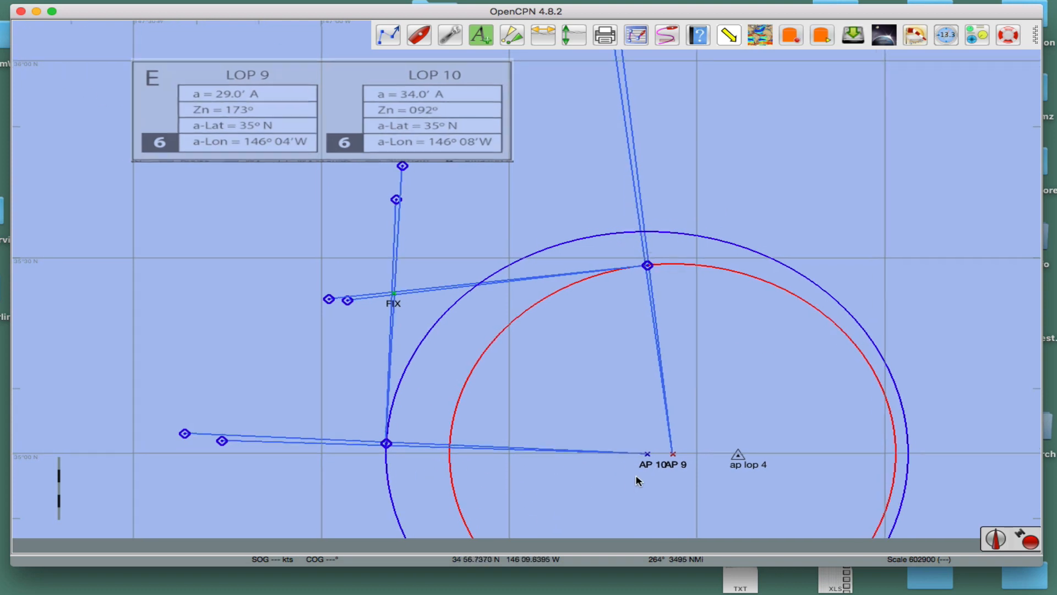
pyautogui.scroll(2, 636, 479)
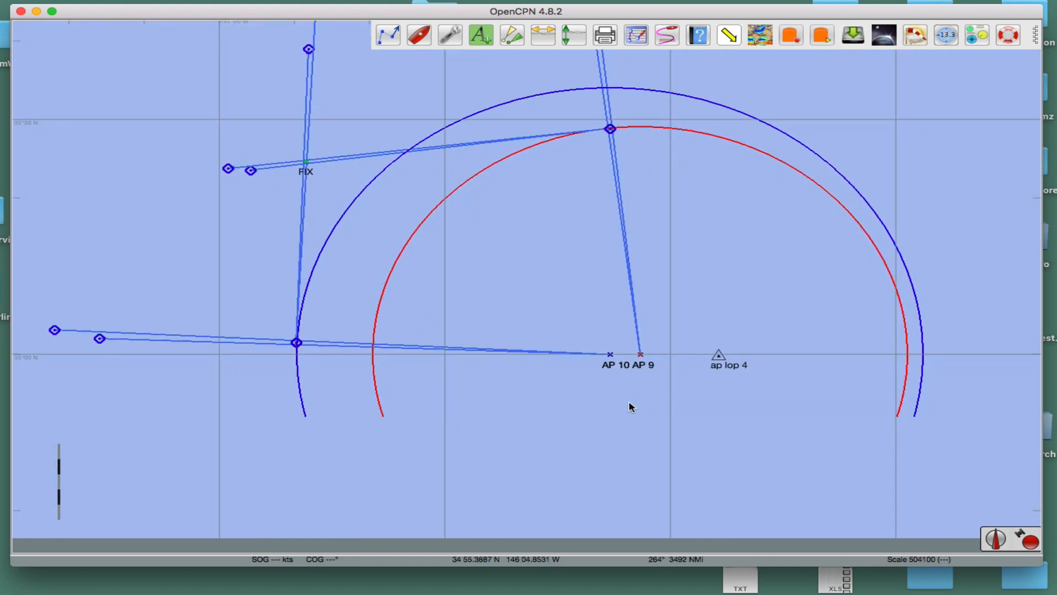
pyautogui.scroll(-10, 547, 389)
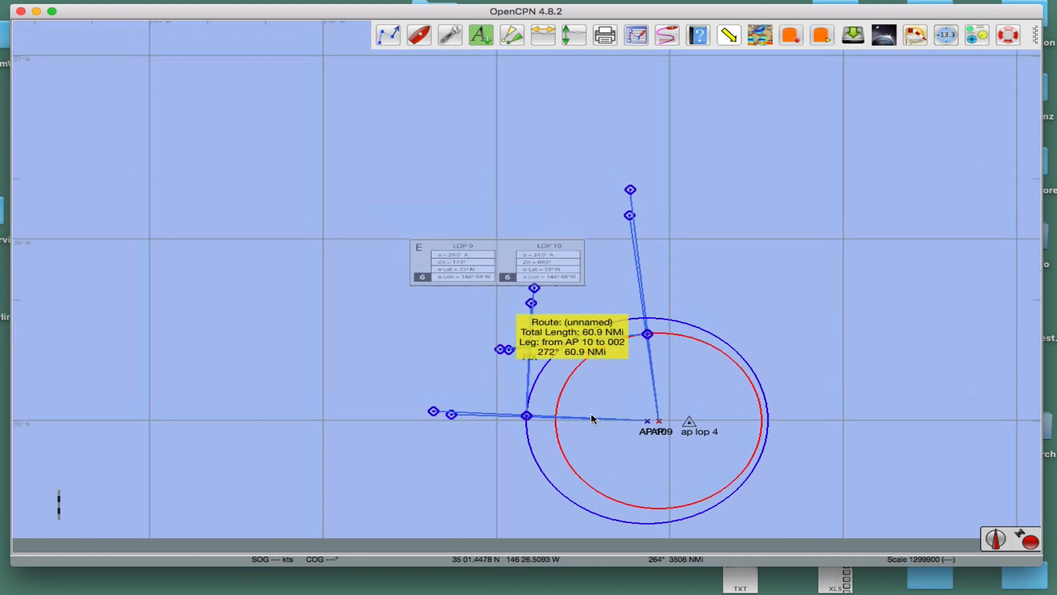
pyautogui.scroll(1, 595, 395)
pyautogui.moveTo(603, 405); pyautogui.dragTo(553, 369)
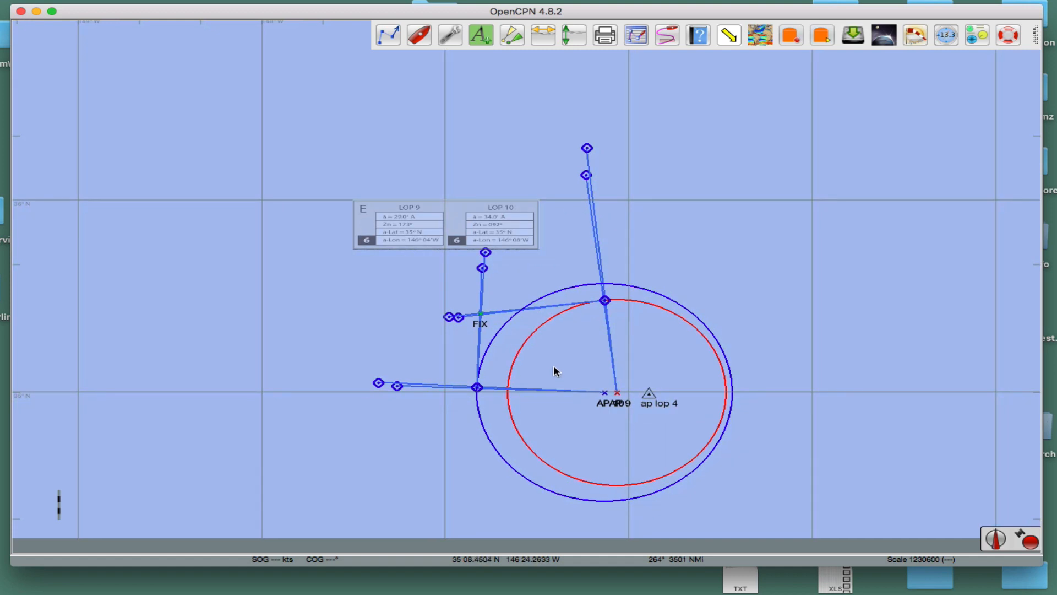
pyautogui.scroll(1, 555, 371)
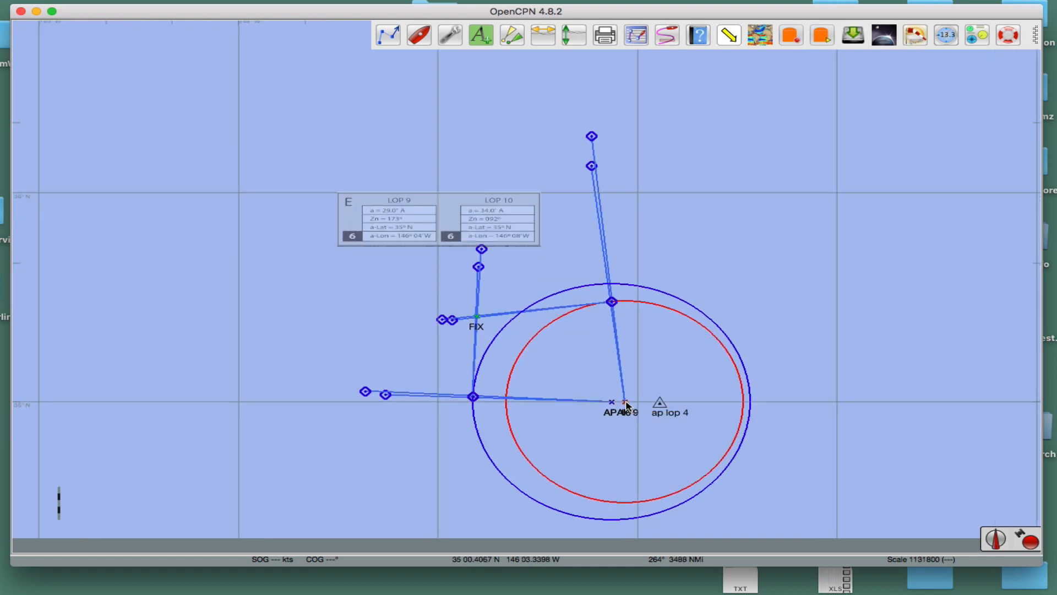
pyautogui.scroll(6, 642, 452)
pyautogui.moveTo(642, 452); pyautogui.dragTo(639, 397)
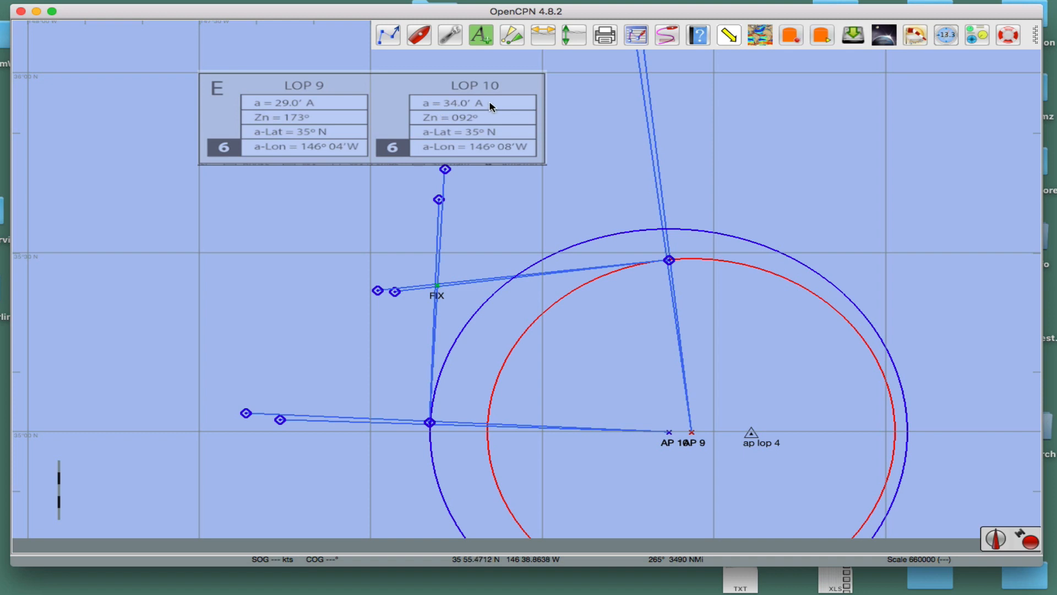
# Step: Draw a single-leg route from AP 10 toward the west-northwest, about 84.6 NMi long
pyautogui.moveTo(643, 438)
pyautogui.click(388, 37)
pyautogui.click(670, 431)
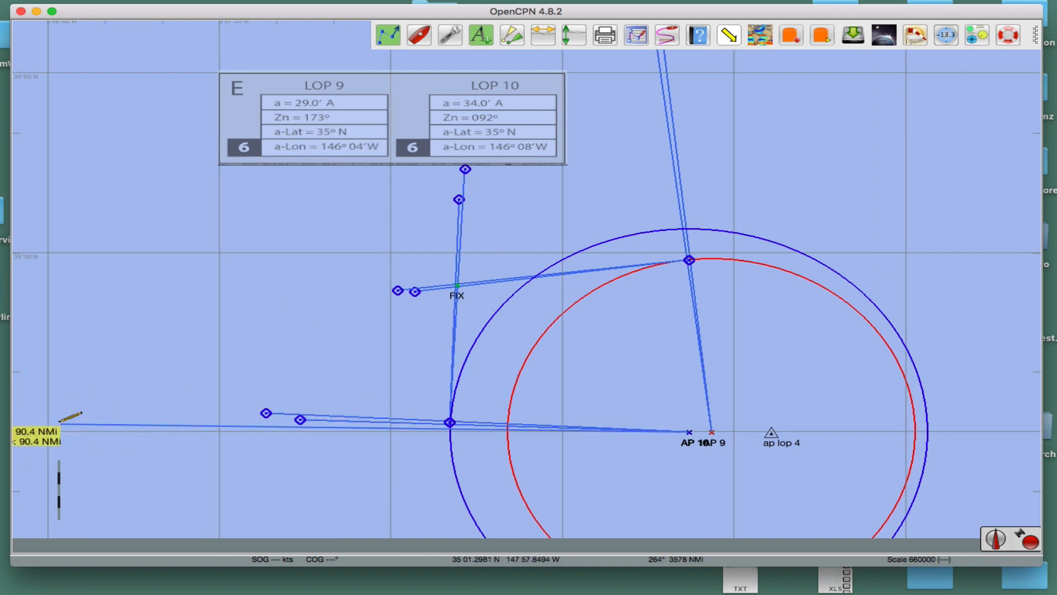
pyautogui.click(159, 304)
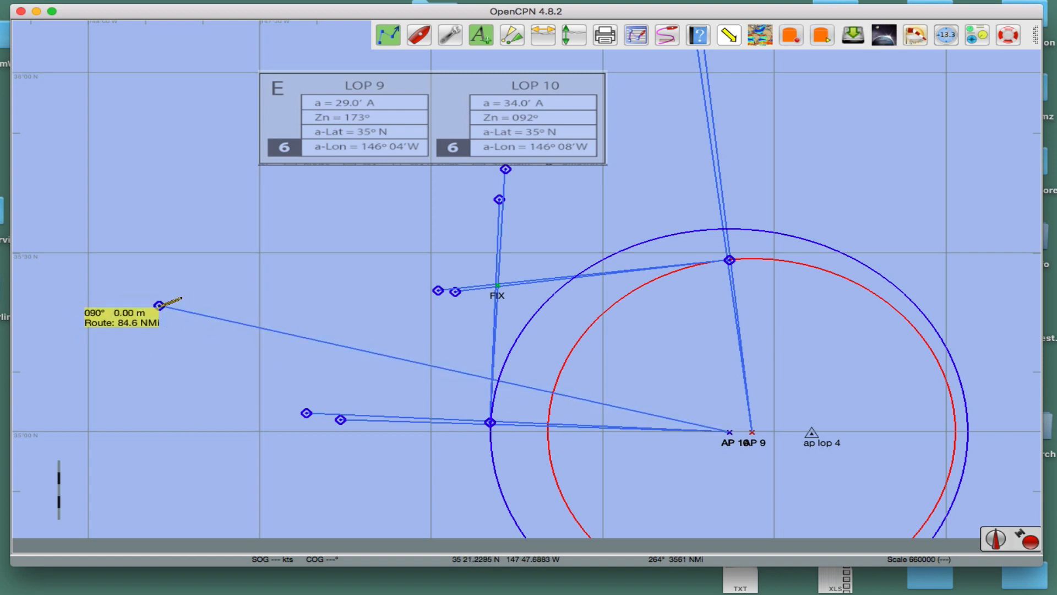
pyautogui.press('Escape')
# Step: Delete the single-leg route running west-northwest from AP 10
pyautogui.rightClick(184, 314)
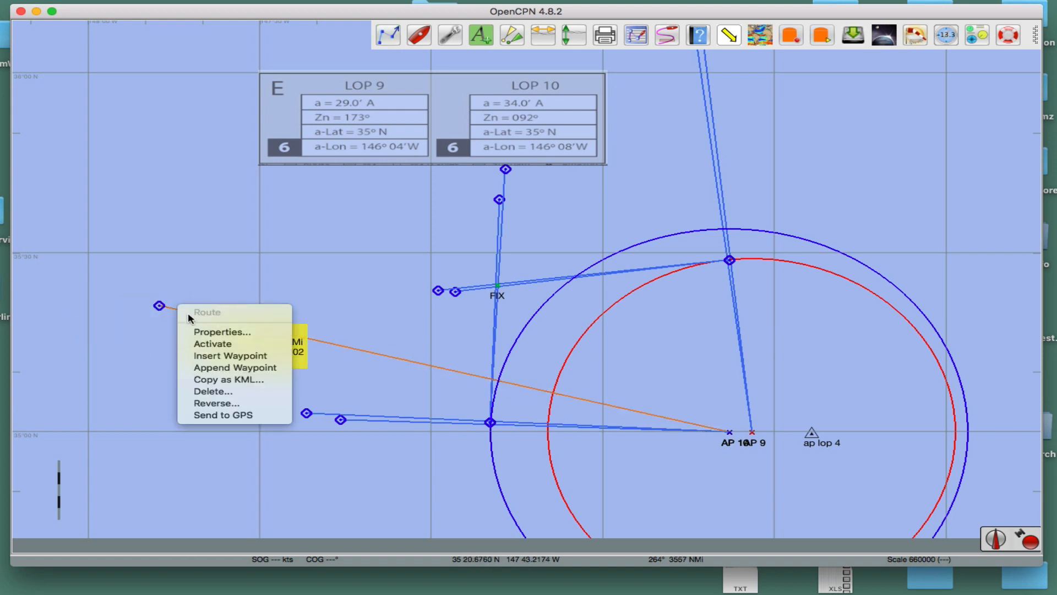
pyautogui.click(219, 395)
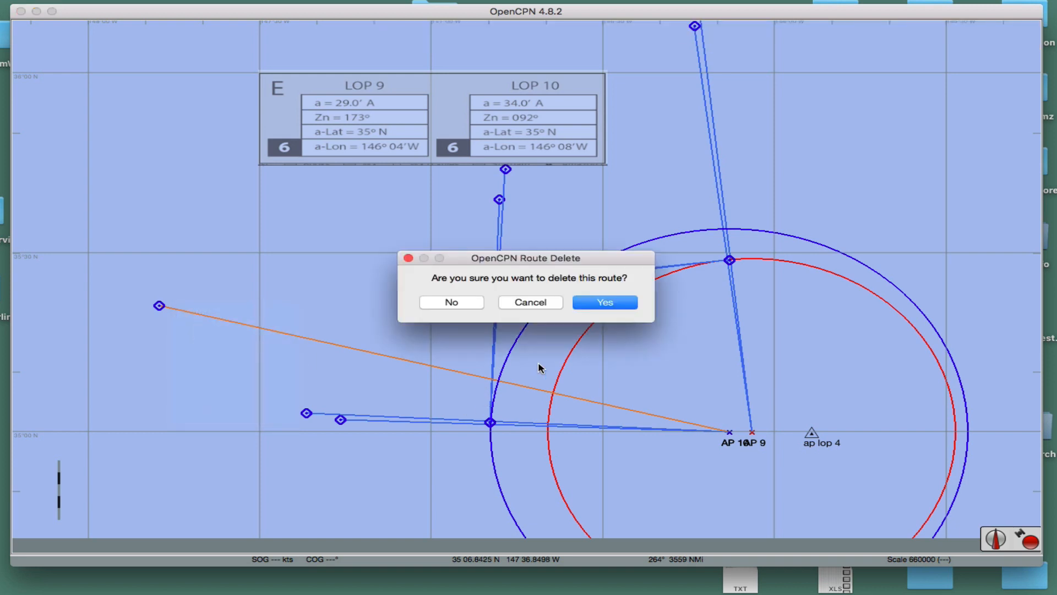
pyautogui.click(606, 303)
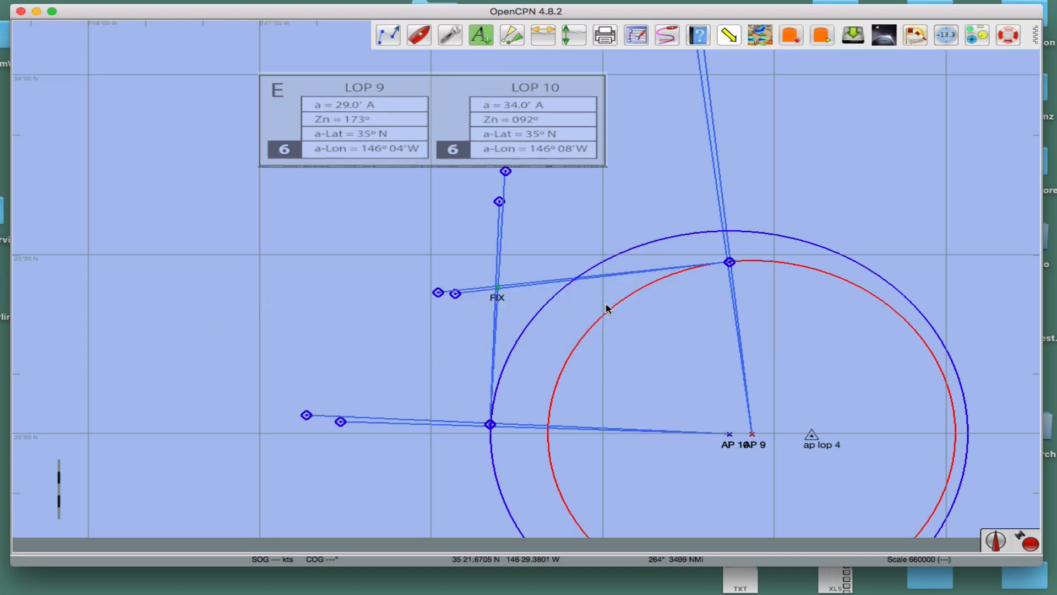
# Step: Examine where the azimuth lines meet the range circles and how the perpendicular LOPs cross at the FIX mark
pyautogui.moveTo(638, 342); pyautogui.dragTo(552, 308)
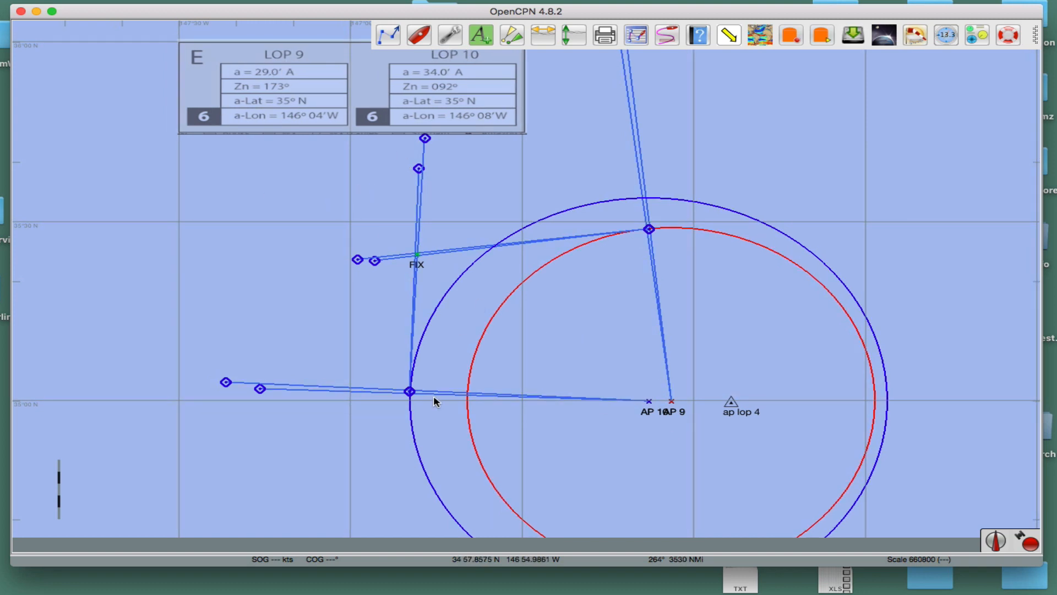
pyautogui.moveTo(599, 335); pyautogui.dragTo(596, 258)
pyautogui.scroll(-1, 531, 427)
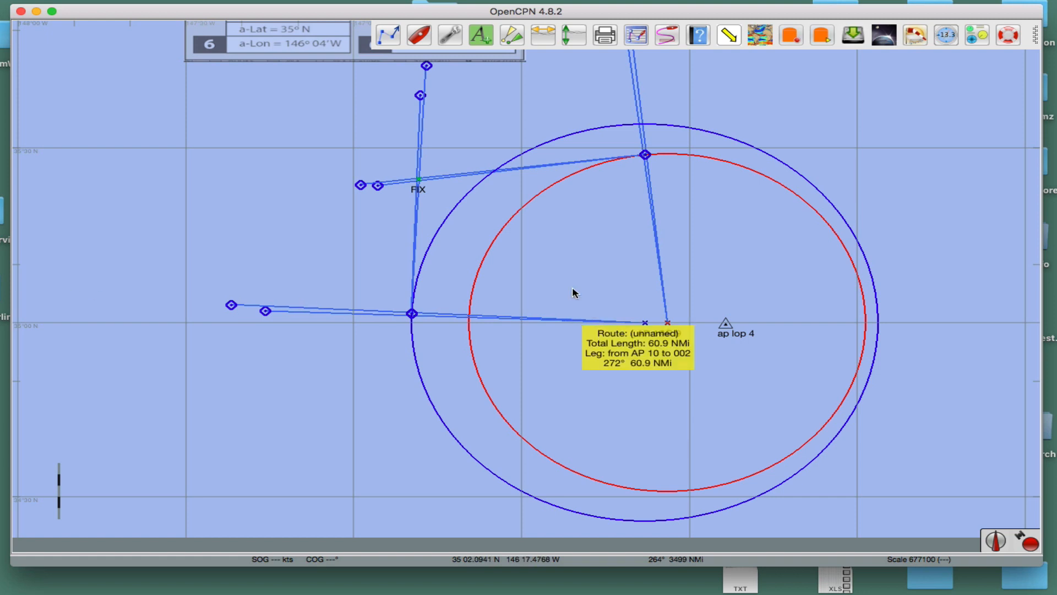
pyautogui.moveTo(226, 114); pyautogui.dragTo(240, 198)
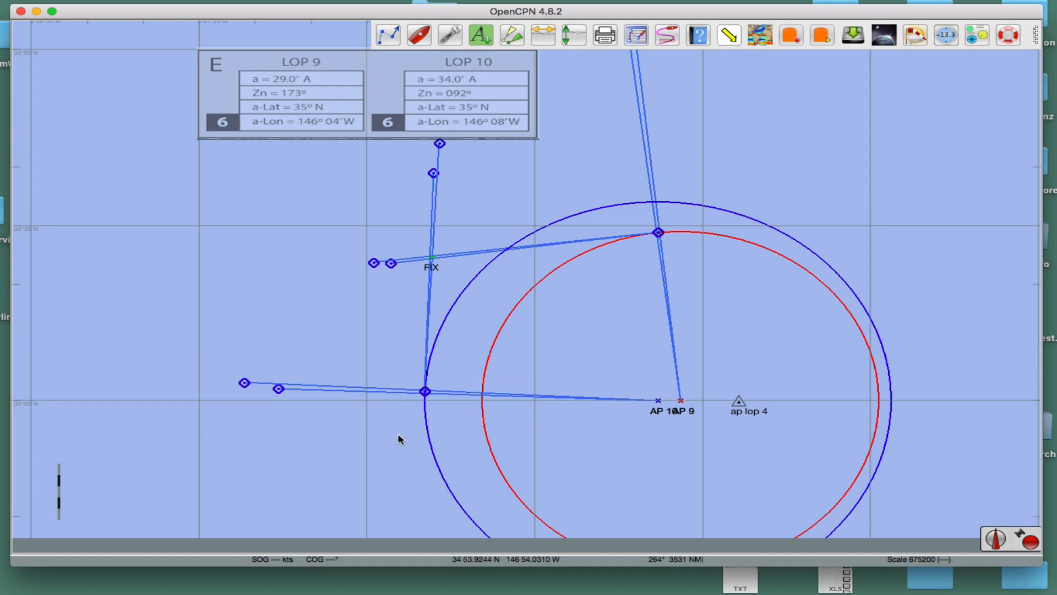
pyautogui.scroll(5, 400, 438)
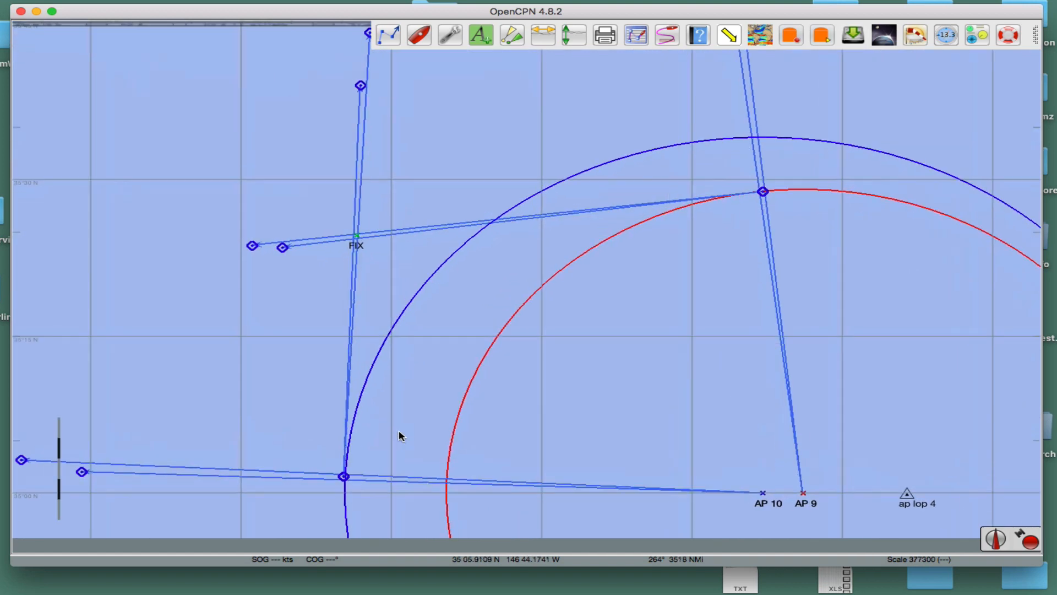
pyautogui.scroll(-3, 430, 286)
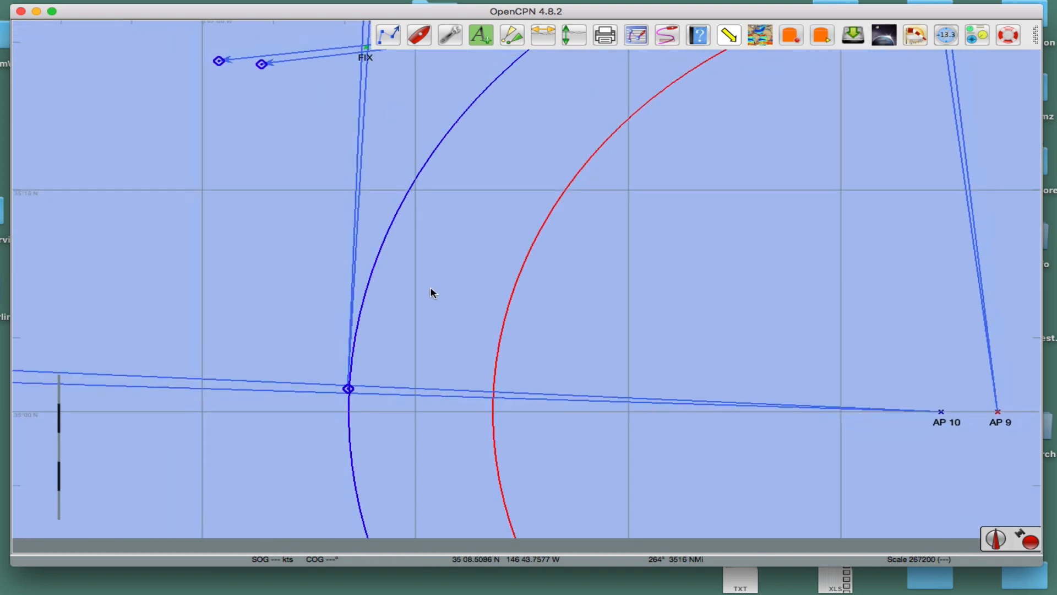
pyautogui.scroll(-1, 462, 318)
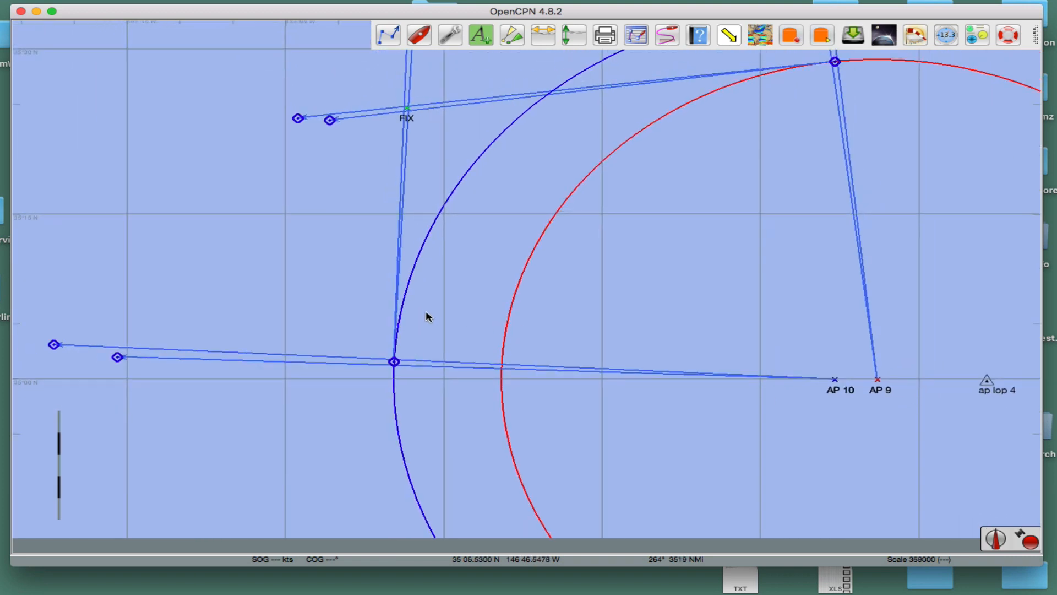
pyautogui.scroll(-1, 427, 315)
pyautogui.scroll(-1, 413, 302)
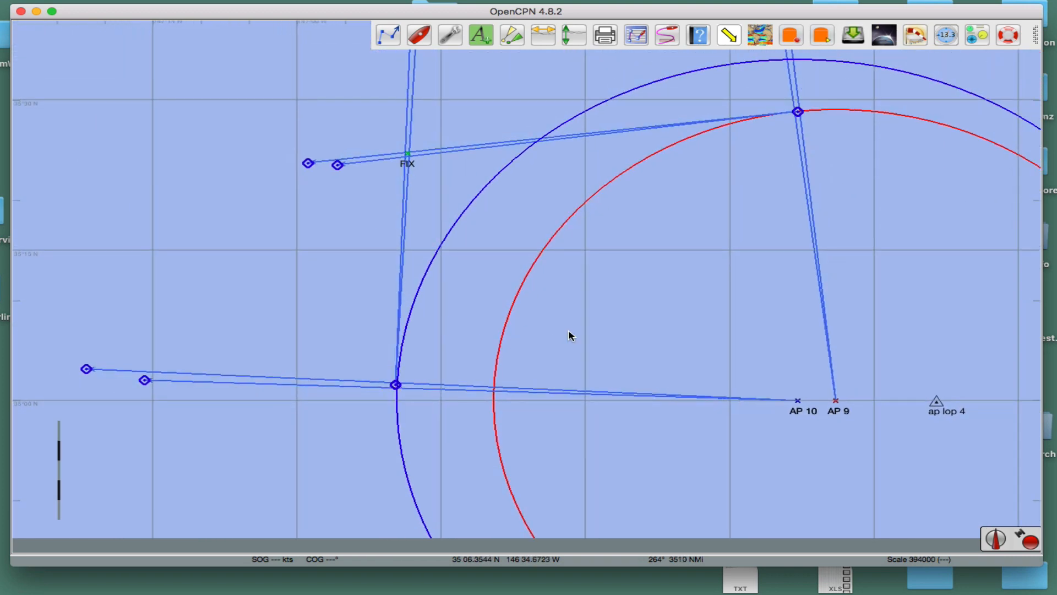
# Step: Review the waypoint properties of AP 10, including its range ring spacing, and follow its azimuth line to the far end
pyautogui.rightClick(798, 405)
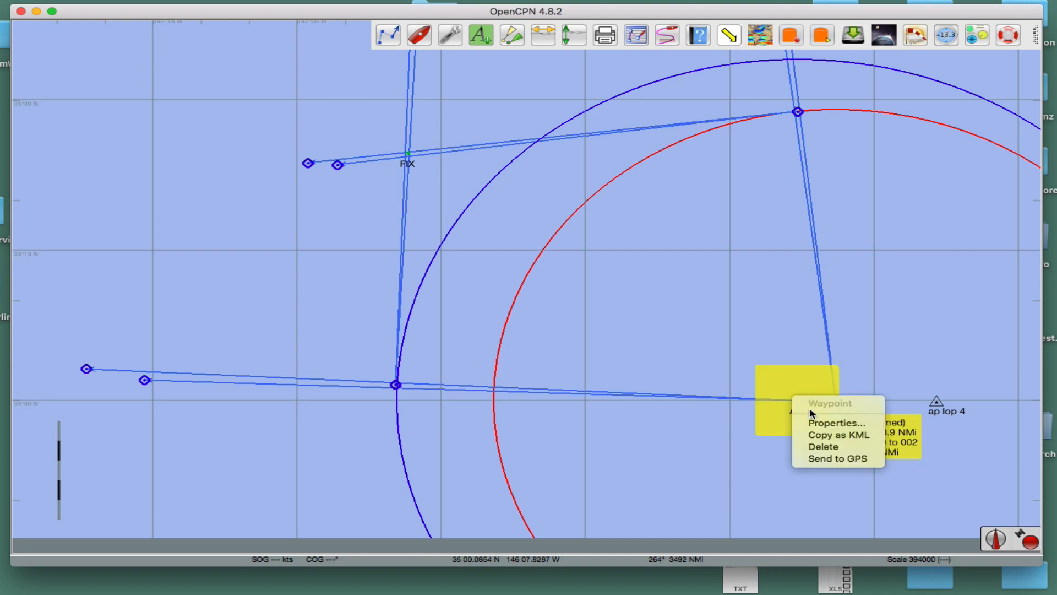
pyautogui.click(814, 425)
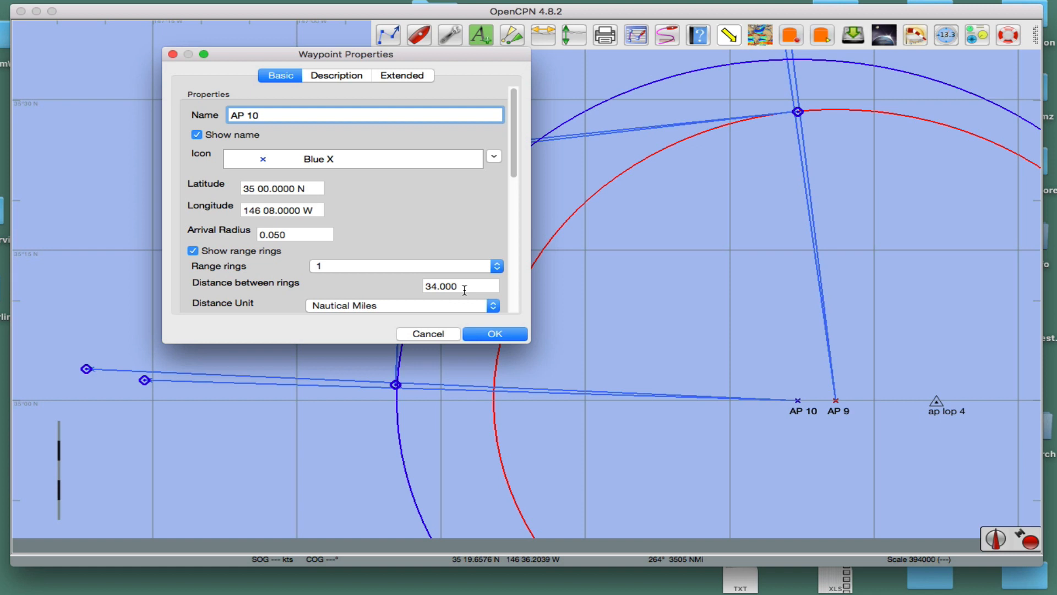
pyautogui.click(496, 334)
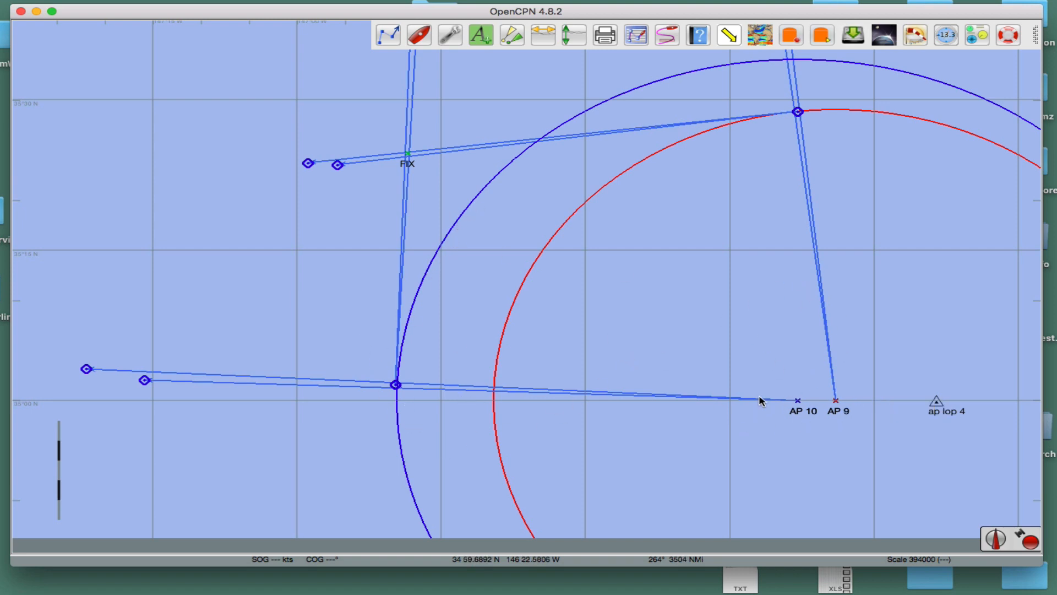
pyautogui.moveTo(396, 385)
pyautogui.moveTo(86, 369)
# Step: Measure the bearing and distance from a point inside the red range ring to open water southwest of FIX
pyautogui.press('m')
pyautogui.click(648, 306)
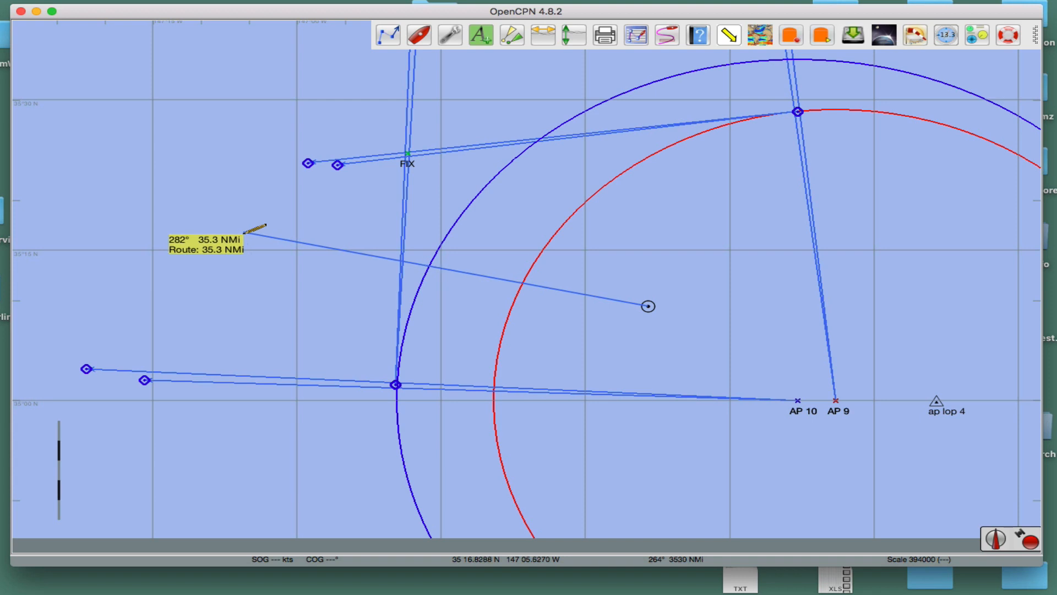
pyautogui.click(244, 231)
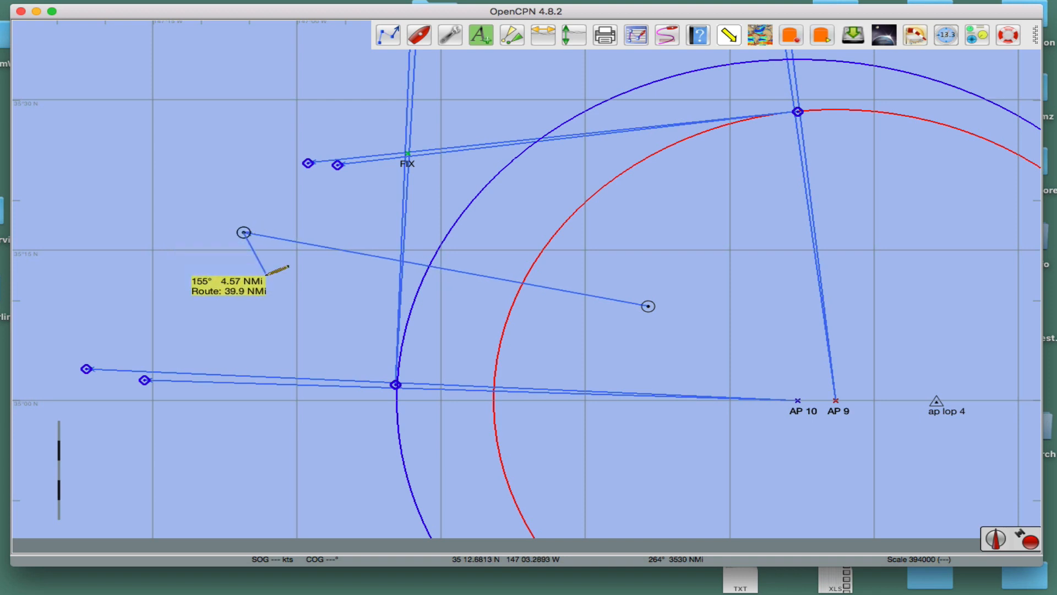
pyautogui.press('Escape')
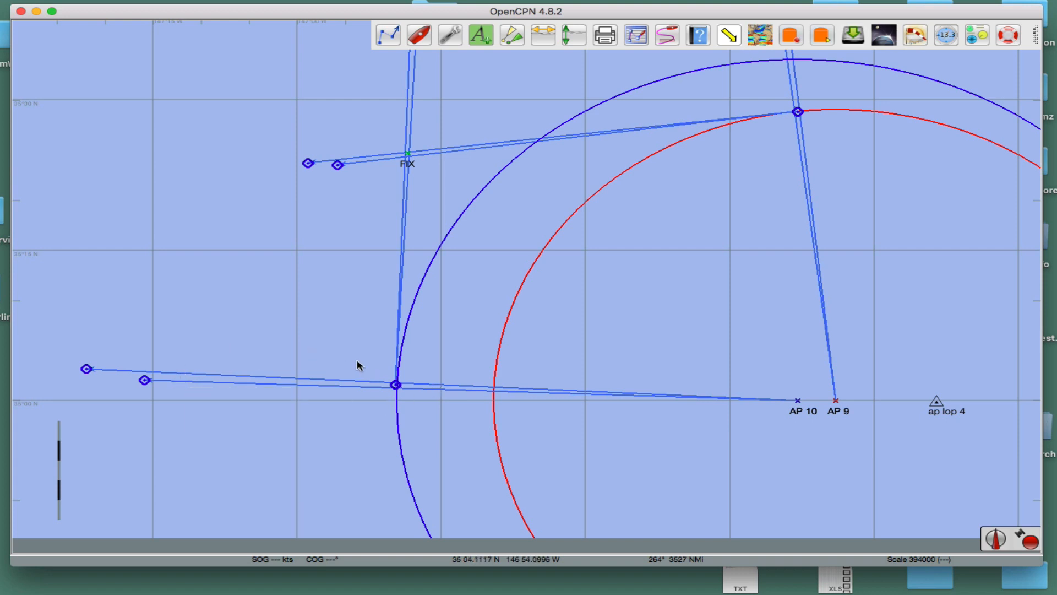
# Step: Reposition waypoint 001 onto the blue range ring between the two azimuth lines, at 35 01.5322 N, 146 49.6926 W
pyautogui.scroll(-1, 661, 383)
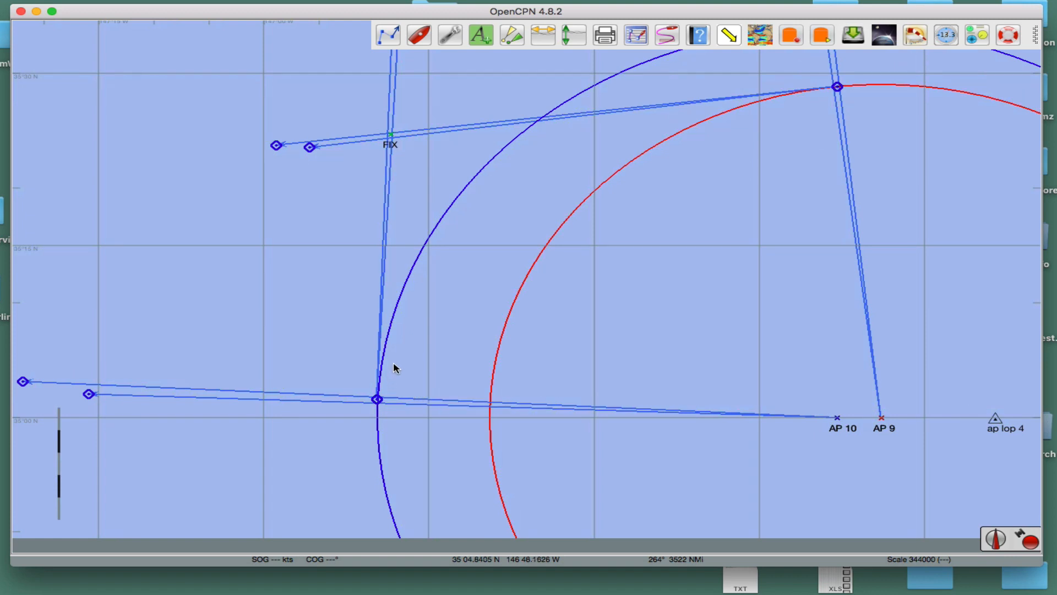
pyautogui.moveTo(395, 365); pyautogui.dragTo(431, 309)
pyautogui.scroll(10, 455, 349)
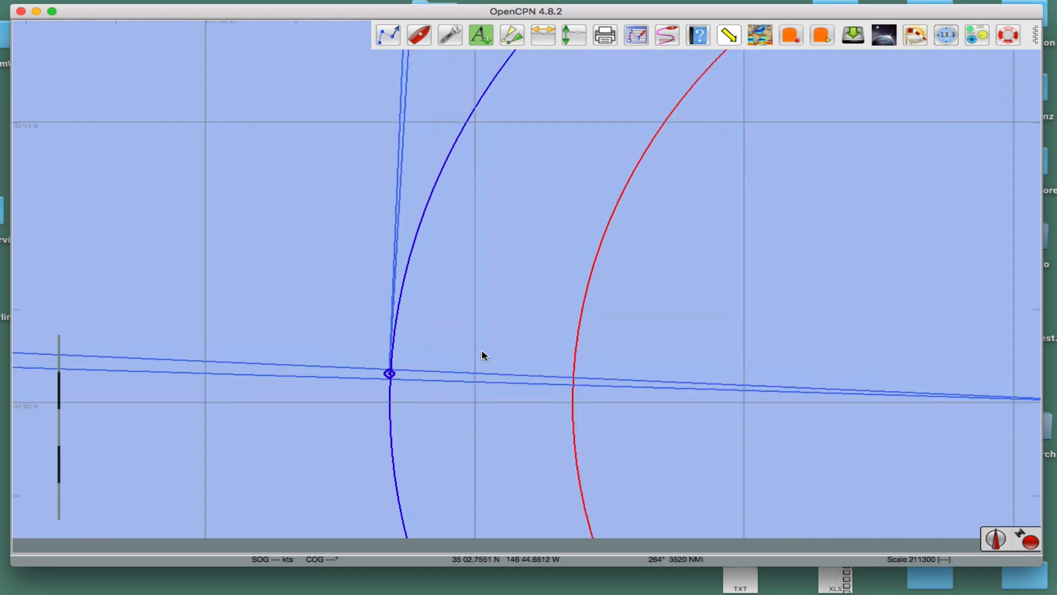
pyautogui.rightClick(325, 380)
pyautogui.scroll(-1, 236, 394)
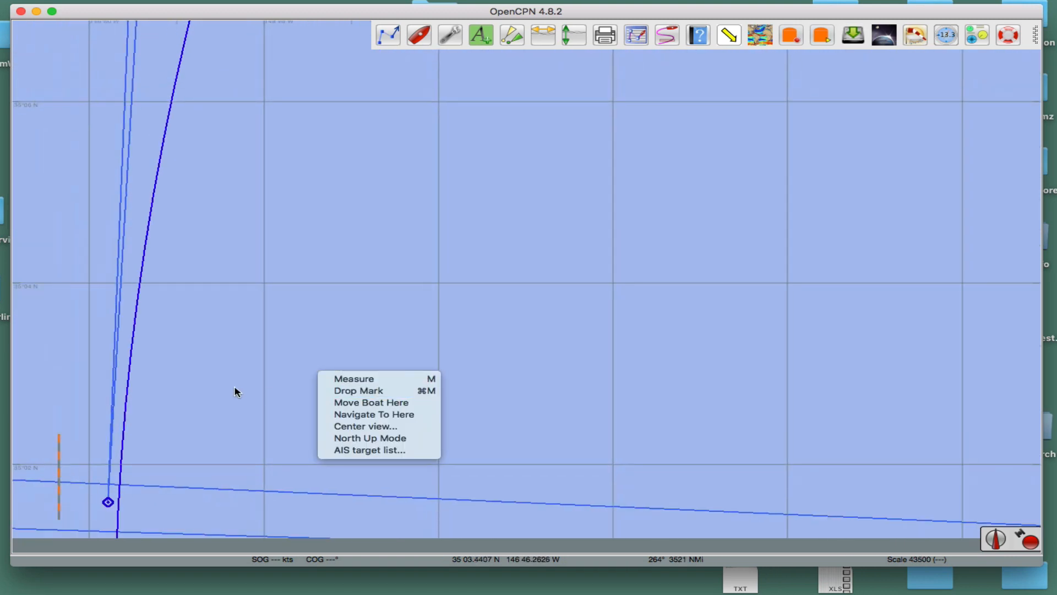
pyautogui.moveTo(236, 393); pyautogui.dragTo(624, 203)
pyautogui.moveTo(497, 324); pyautogui.dragTo(531, 276)
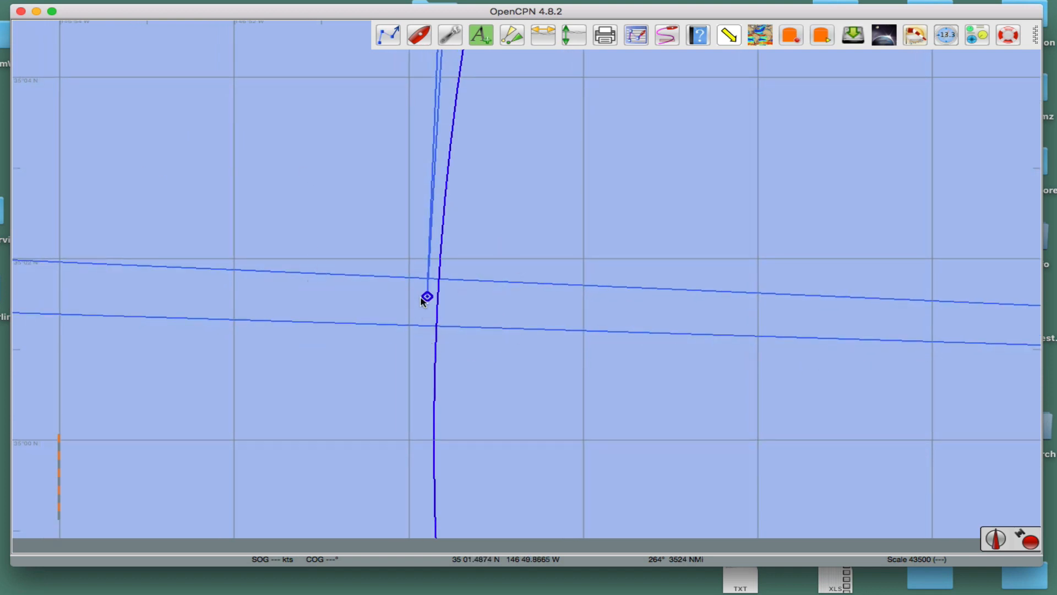
pyautogui.moveTo(427, 298)
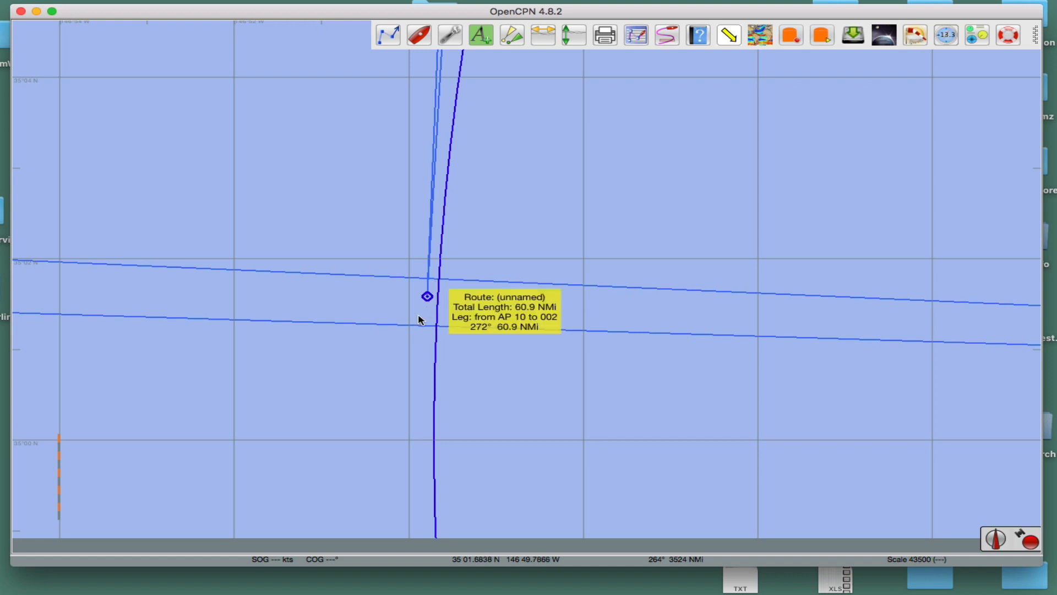
pyautogui.scroll(2, 454, 310)
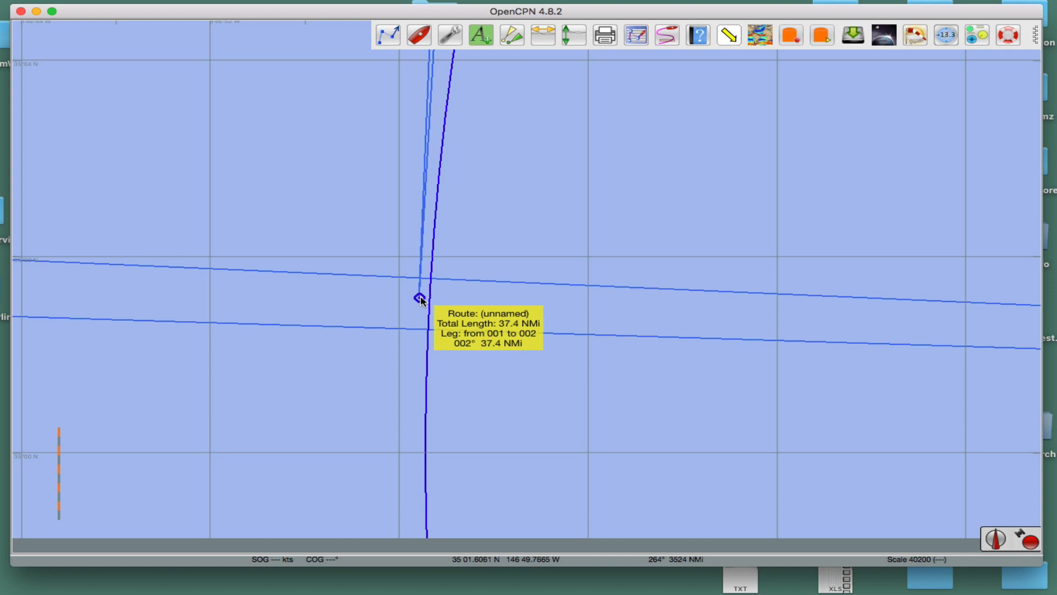
pyautogui.rightClick(421, 301)
pyautogui.click(441, 317)
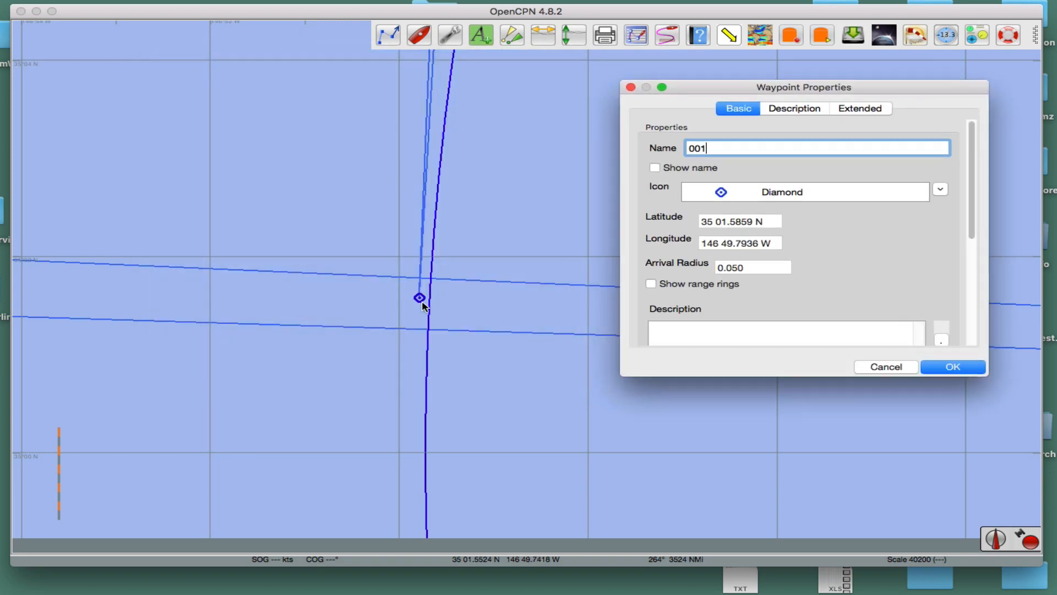
pyautogui.moveTo(423, 304); pyautogui.dragTo(430, 307)
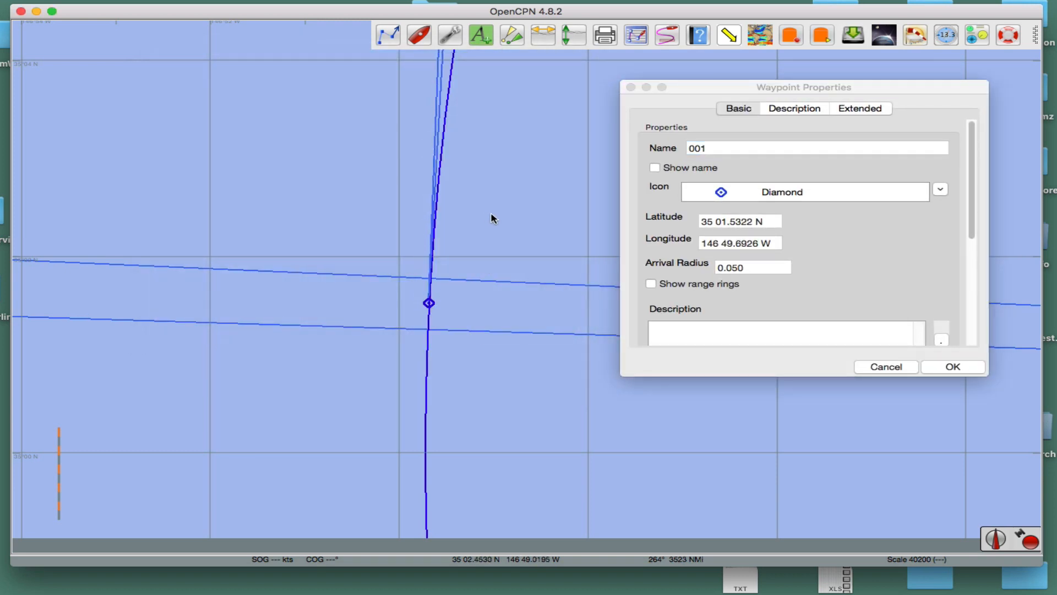
pyautogui.click(941, 370)
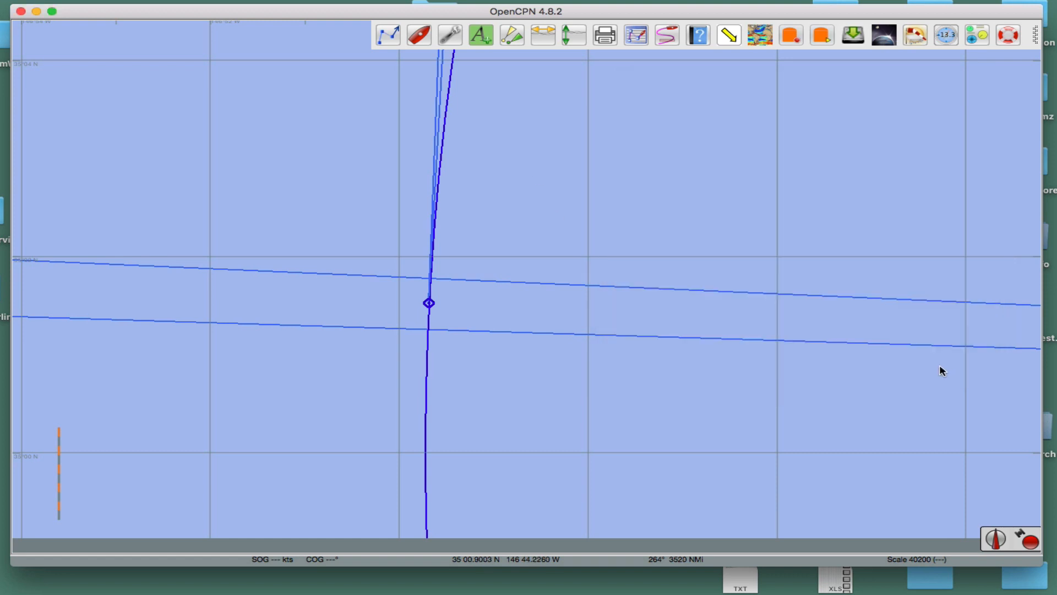
# Step: Move end waypoint 002 of the shorter northbound LOP route east to 35 38.7590 N, 146 45.6918 W, swinging its leg to 005°
pyautogui.moveTo(487, 149); pyautogui.dragTo(504, 457)
pyautogui.moveTo(574, 169); pyautogui.dragTo(560, 445)
pyautogui.moveTo(500, 140); pyautogui.dragTo(485, 410)
pyautogui.scroll(-5, 496, 291)
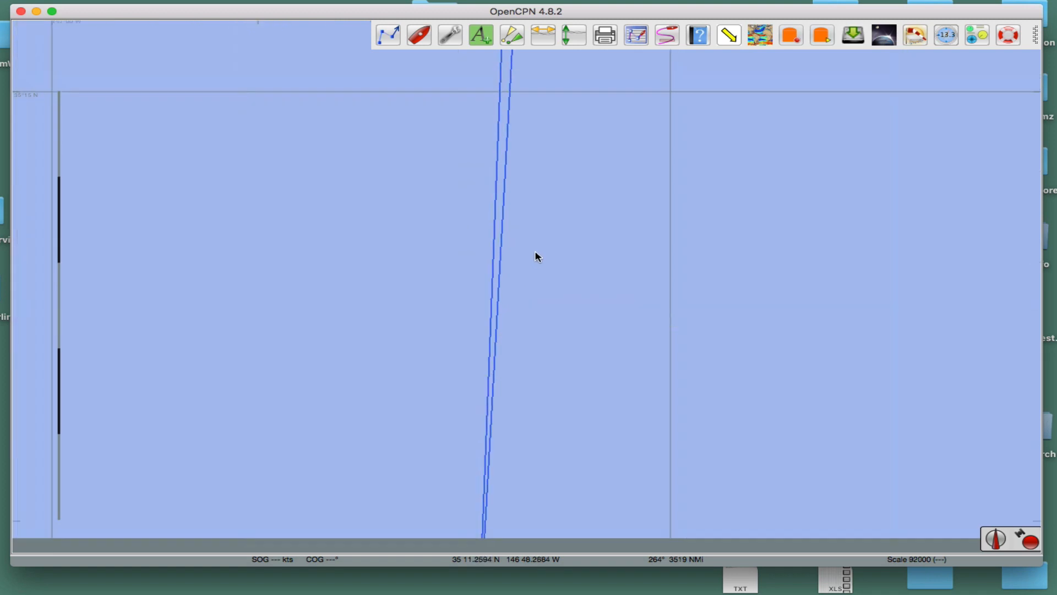
pyautogui.moveTo(583, 210); pyautogui.dragTo(550, 401)
pyautogui.scroll(-3, 517, 262)
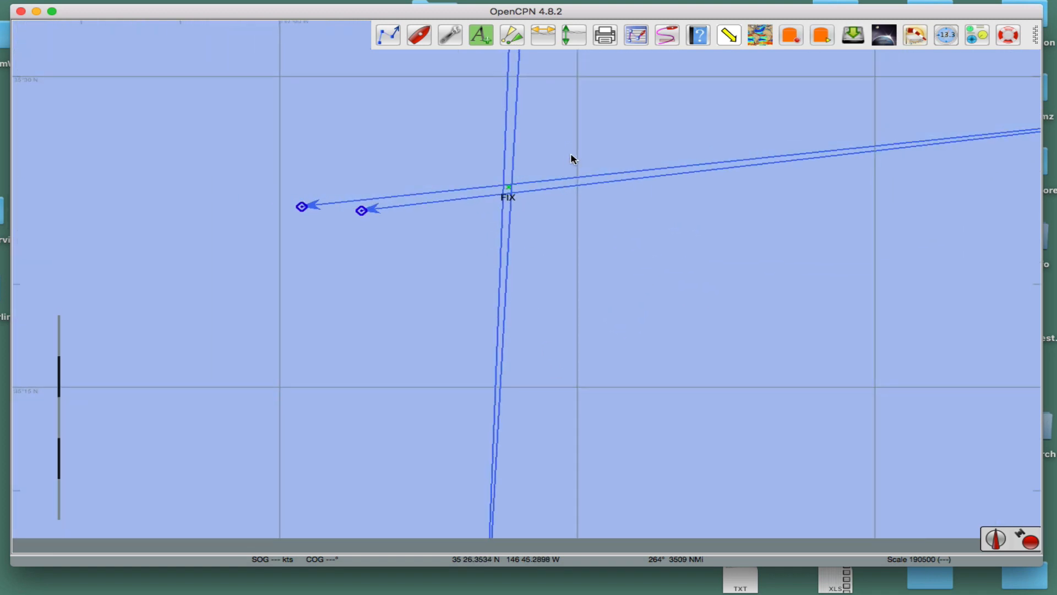
pyautogui.moveTo(571, 158); pyautogui.dragTo(558, 378)
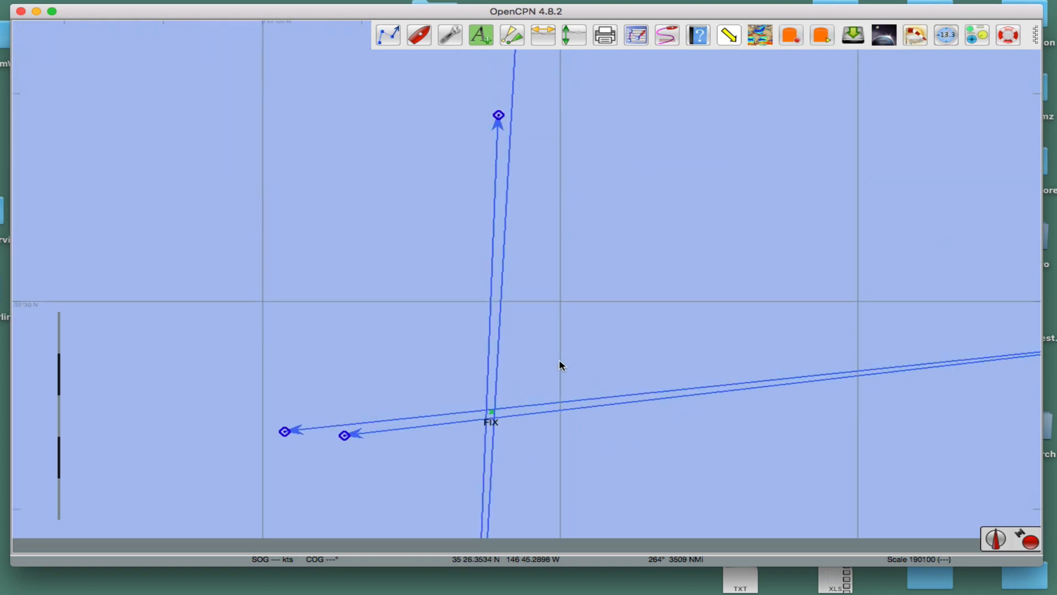
pyautogui.scroll(-1, 559, 361)
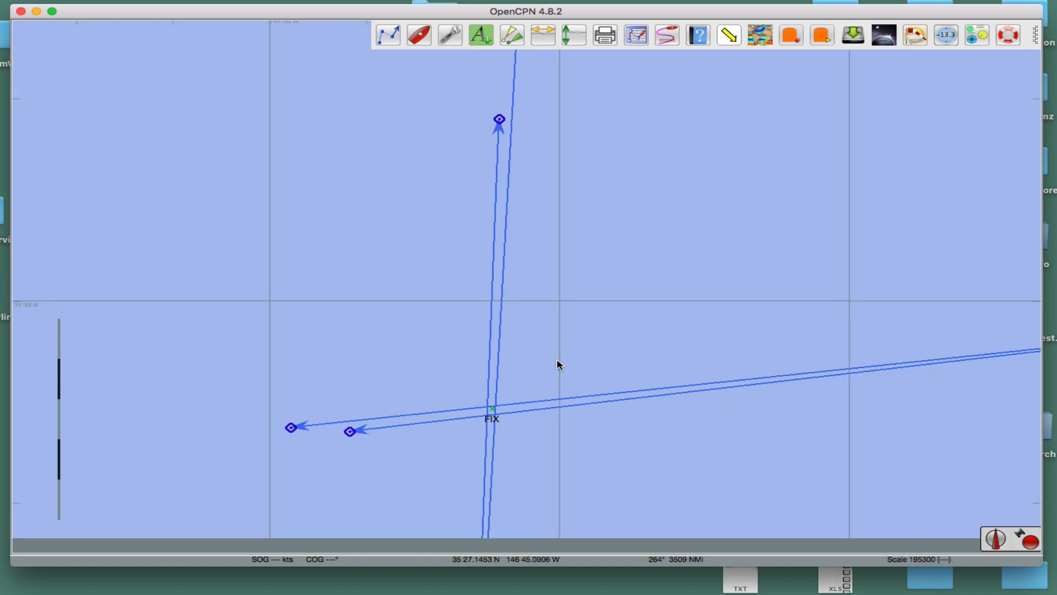
pyautogui.scroll(1, 560, 365)
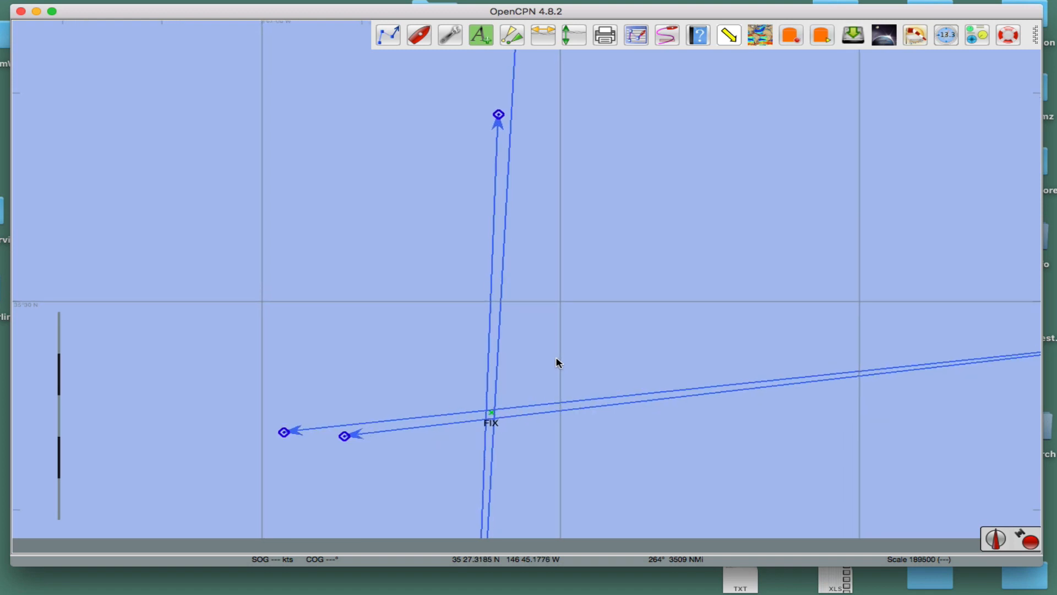
pyautogui.scroll(1, 556, 358)
pyautogui.moveTo(577, 163); pyautogui.dragTo(523, 188)
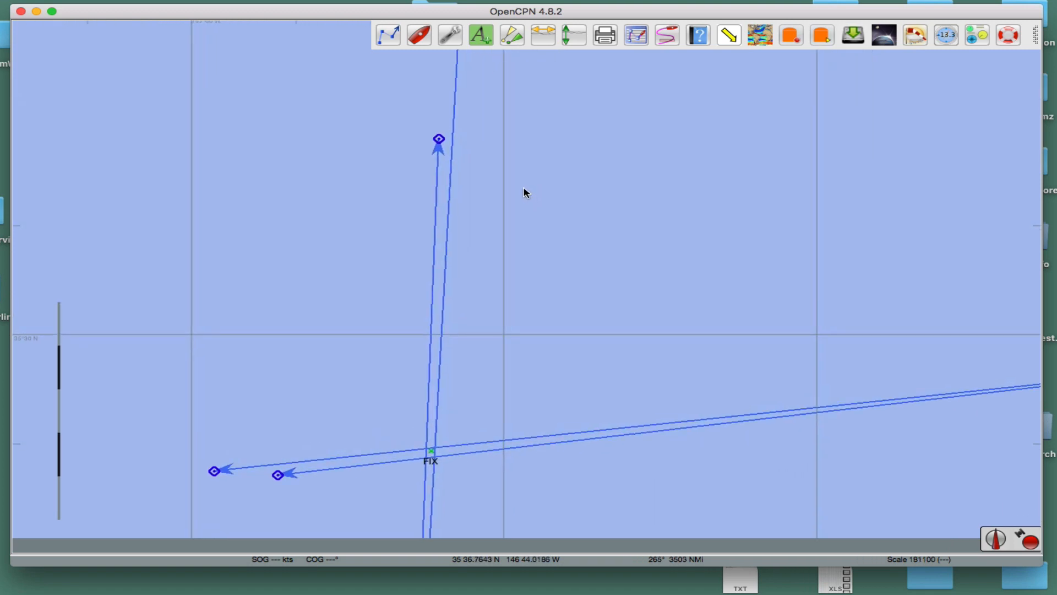
pyautogui.moveTo(429, 147)
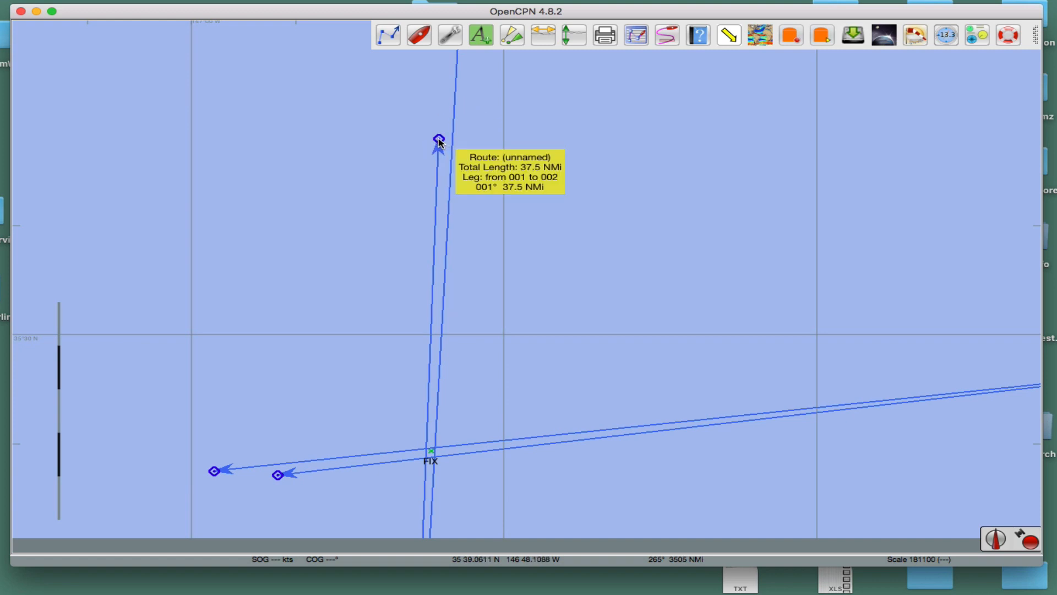
pyautogui.rightClick(440, 143)
pyautogui.click(473, 159)
pyautogui.moveTo(694, 91); pyautogui.dragTo(819, 97)
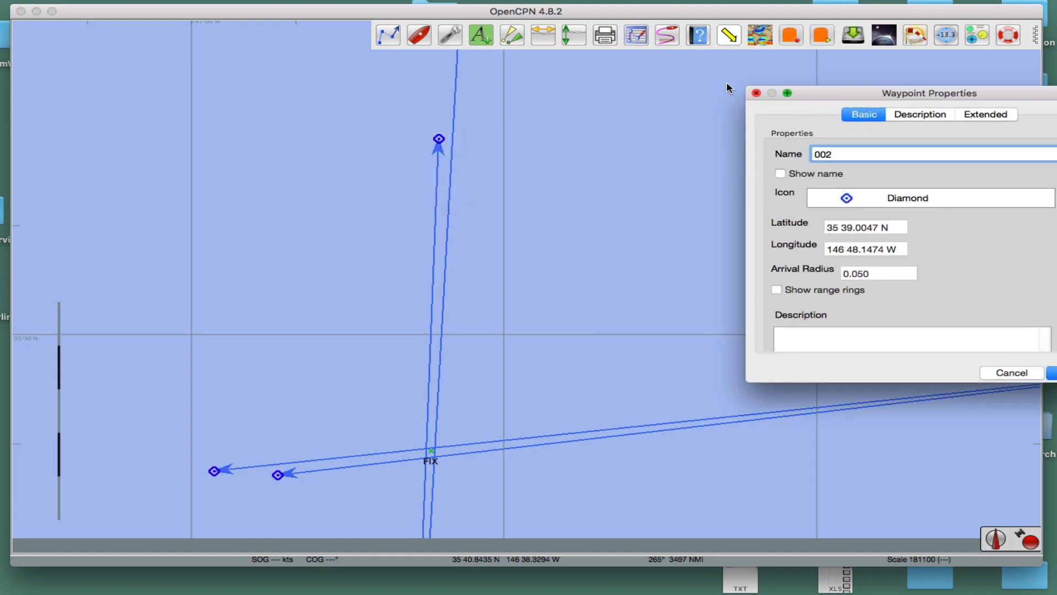
pyautogui.moveTo(438, 142); pyautogui.dragTo(489, 145)
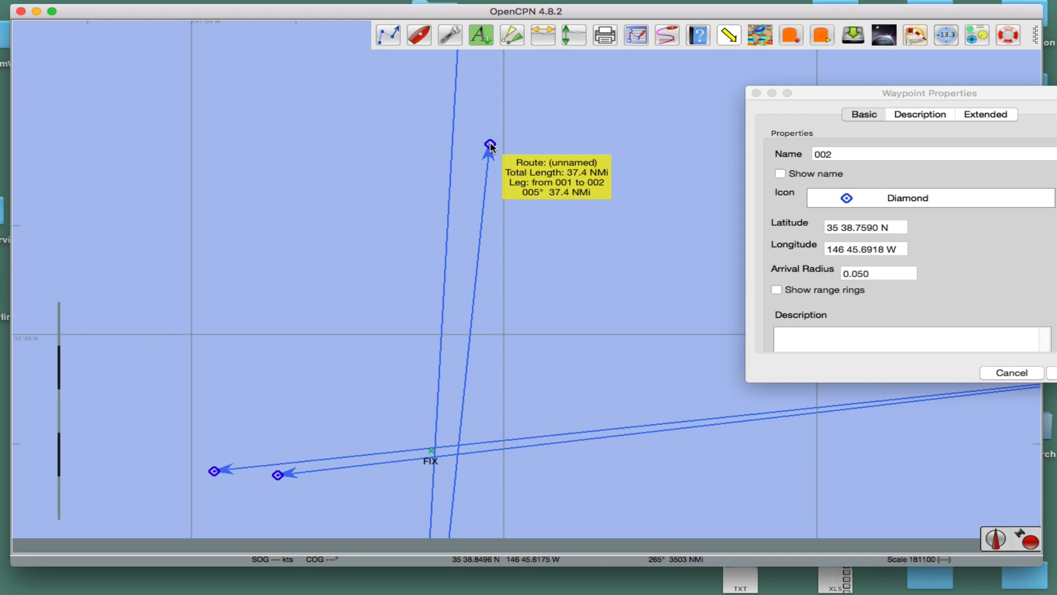
# Step: Delete the northbound LOP route whose leg bears 005° and passes east of FIX
pyautogui.rightClick(477, 260)
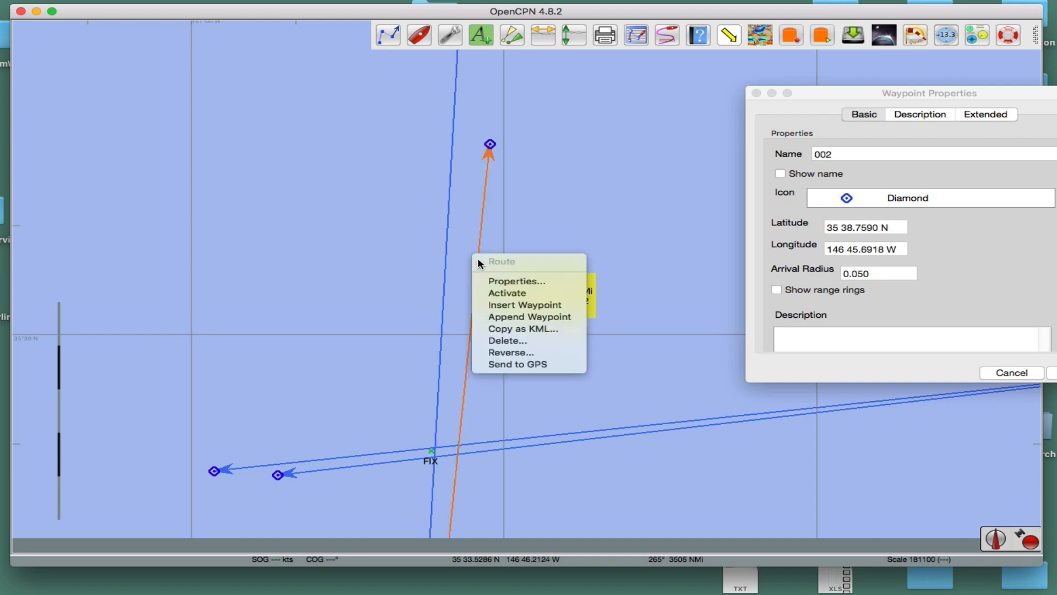
pyautogui.click(518, 340)
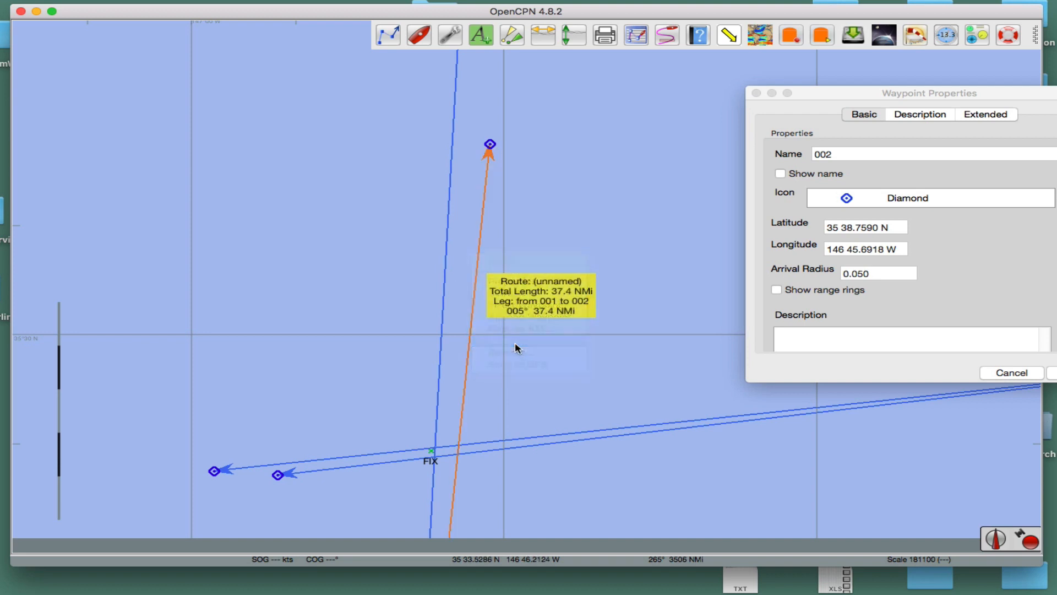
pyautogui.click(606, 302)
# Step: Draw a single-leg LOP route about 53.1 NMi long from the blue range ring waypoint north past FIX into the LOP 10 table
pyautogui.scroll(-3, 570, 357)
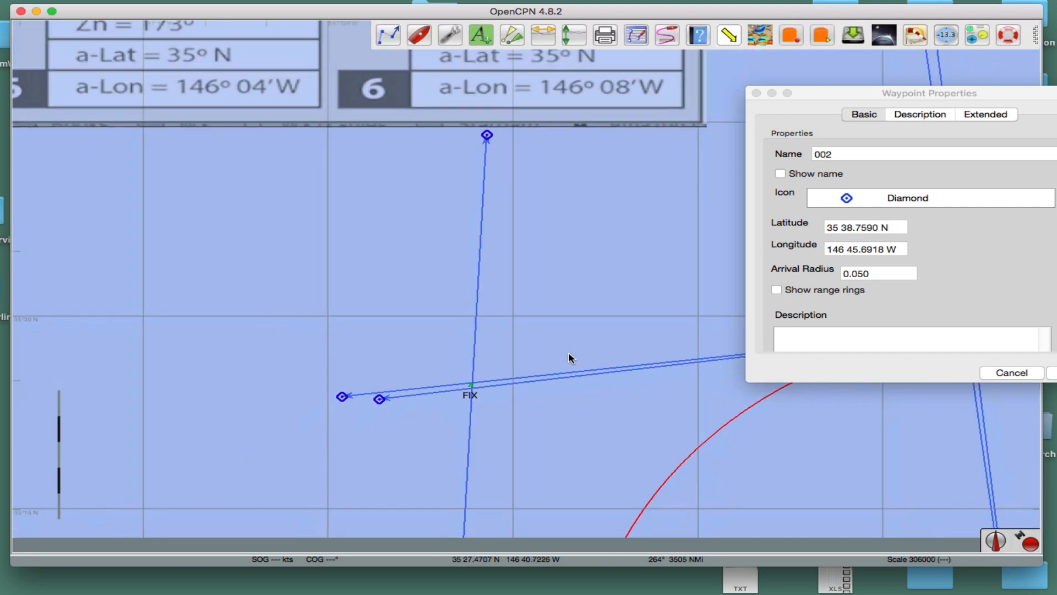
pyautogui.moveTo(561, 379); pyautogui.dragTo(531, 253)
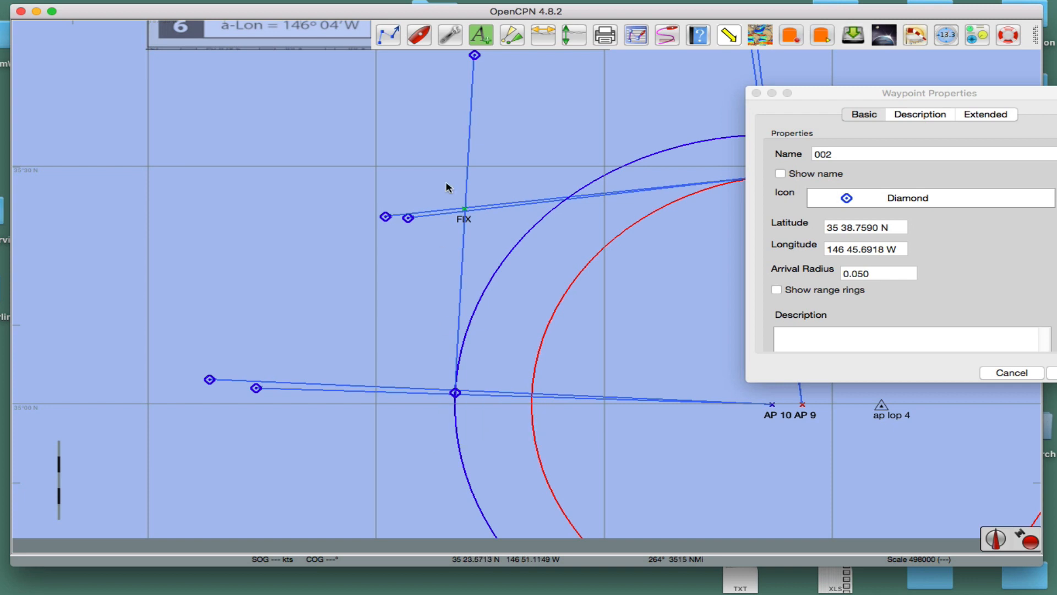
pyautogui.moveTo(367, 113); pyautogui.dragTo(362, 337)
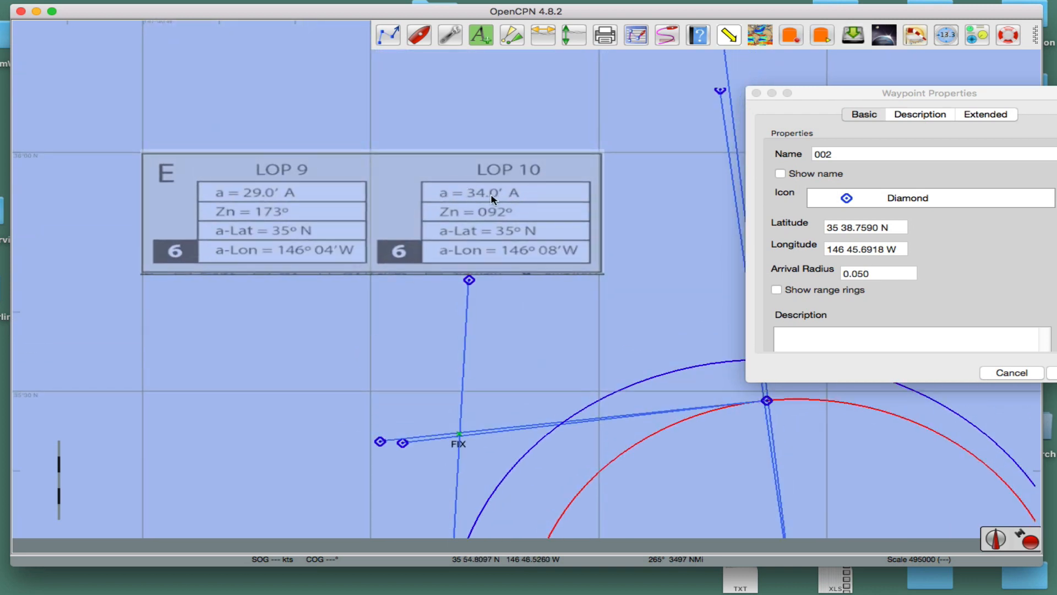
pyautogui.moveTo(559, 336); pyautogui.dragTo(529, 172)
pyautogui.moveTo(450, 510); pyautogui.dragTo(463, 460)
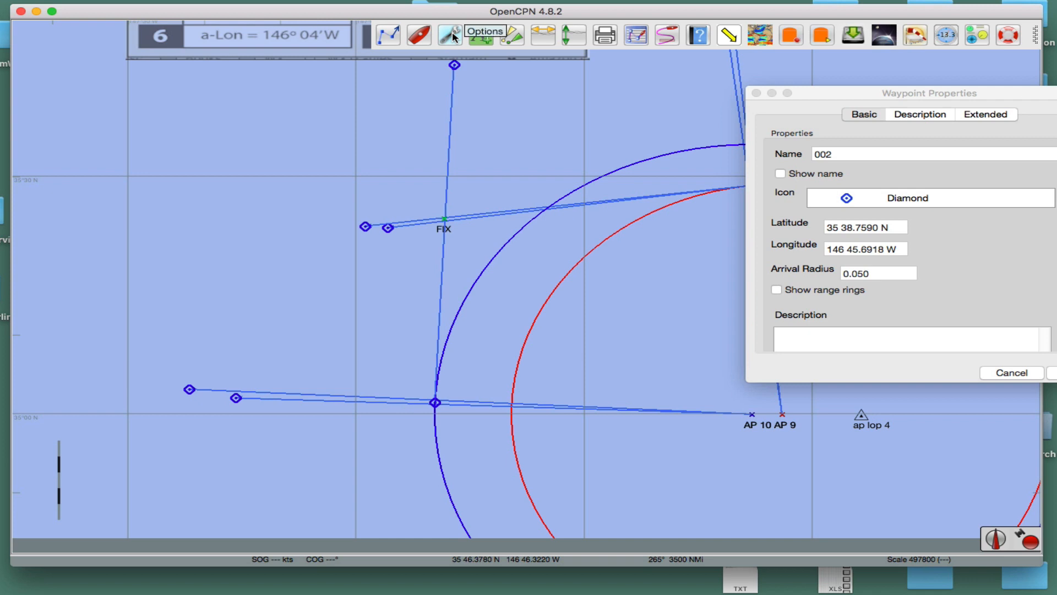
pyautogui.click(393, 37)
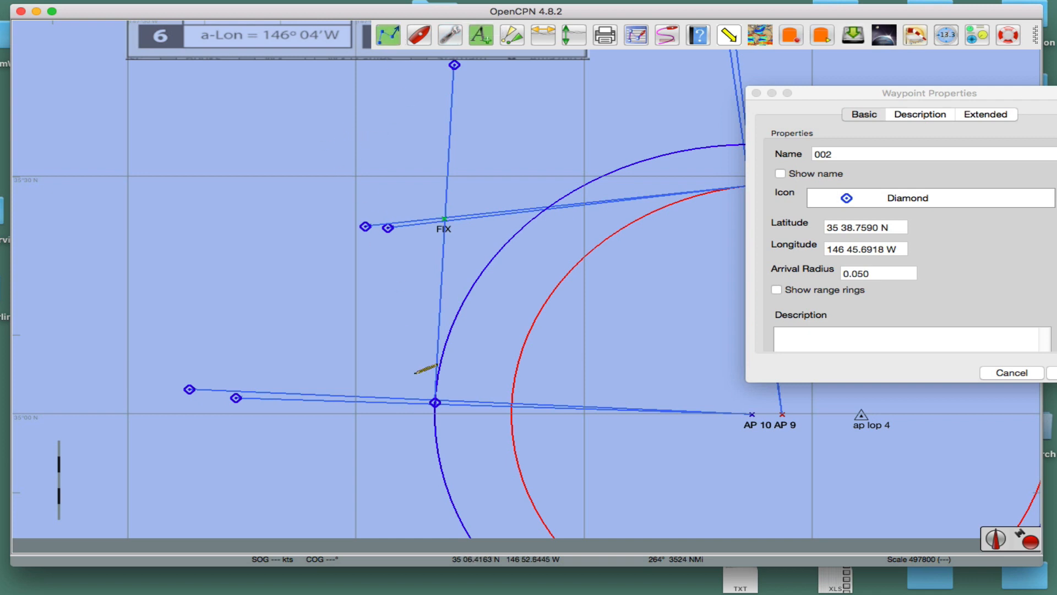
pyautogui.click(435, 402)
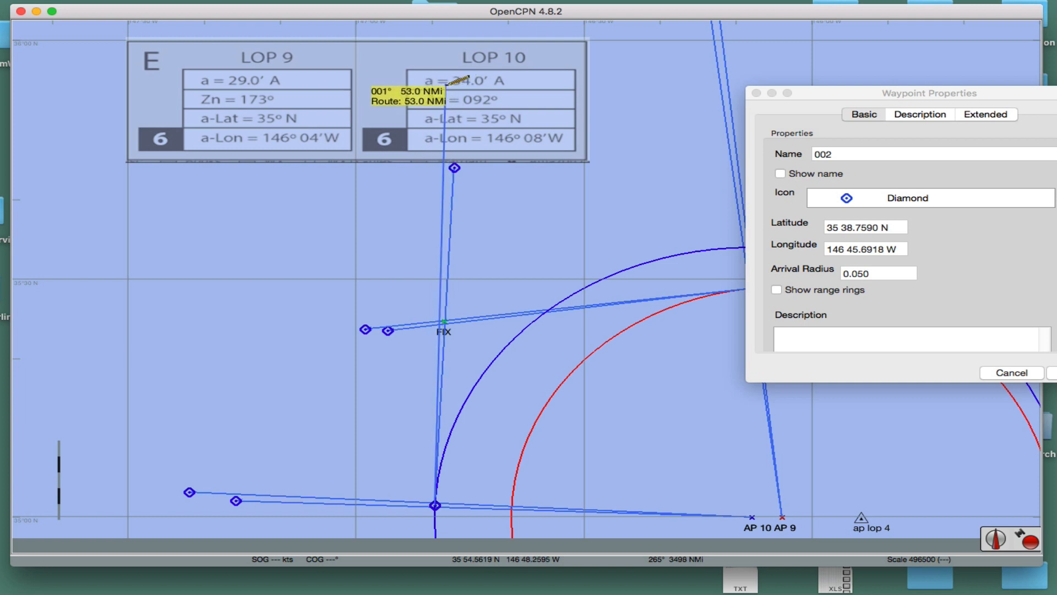
pyautogui.click(452, 83)
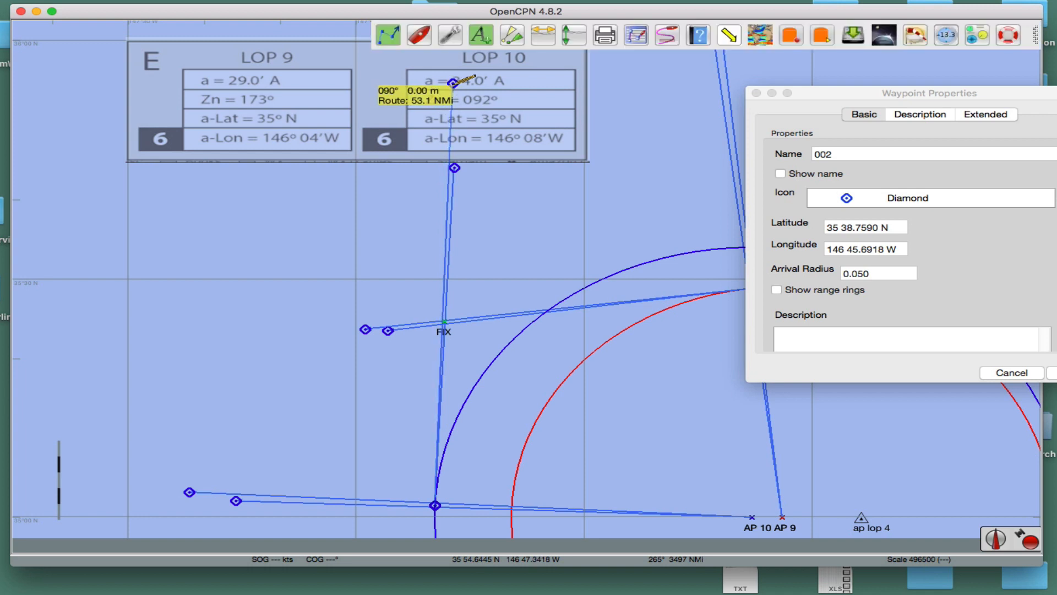
pyautogui.press('Escape')
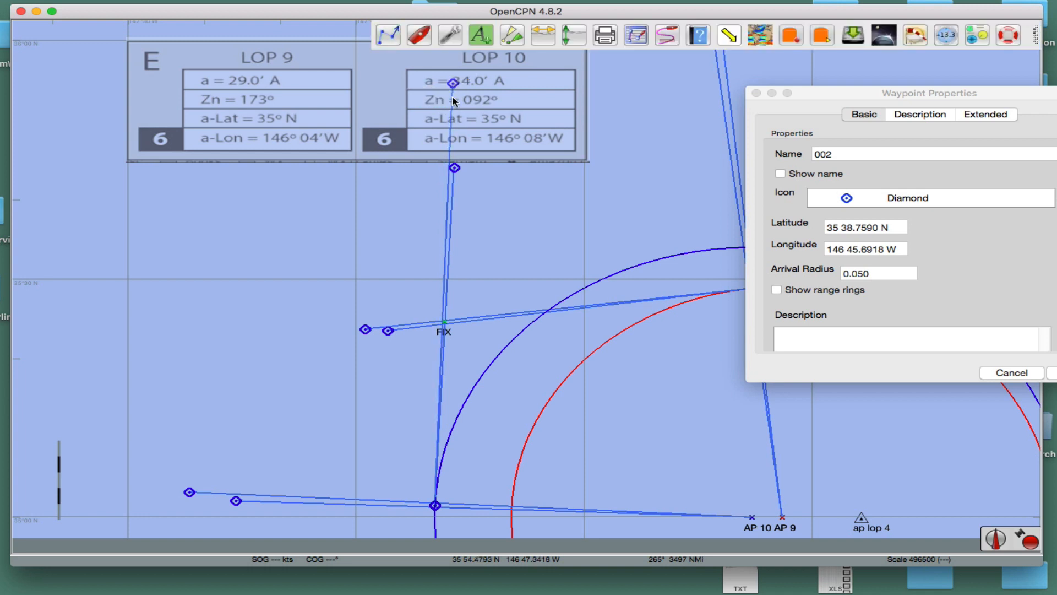
# Step: Delete the longer northbound LOP route that runs past FIX into the LOP 10 table
pyautogui.rightClick(450, 179)
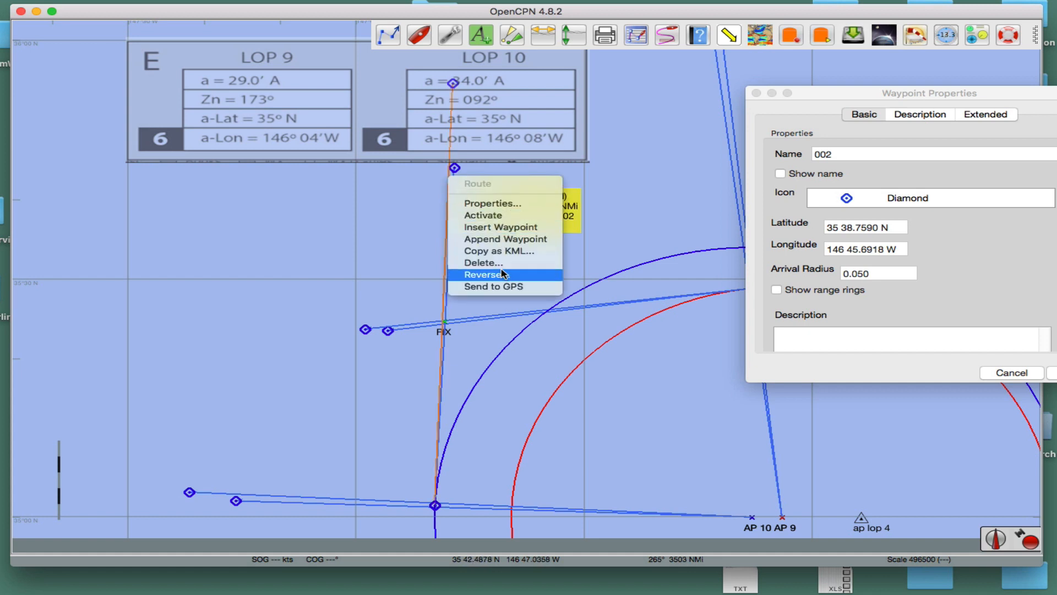
pyautogui.click(481, 265)
pyautogui.click(626, 305)
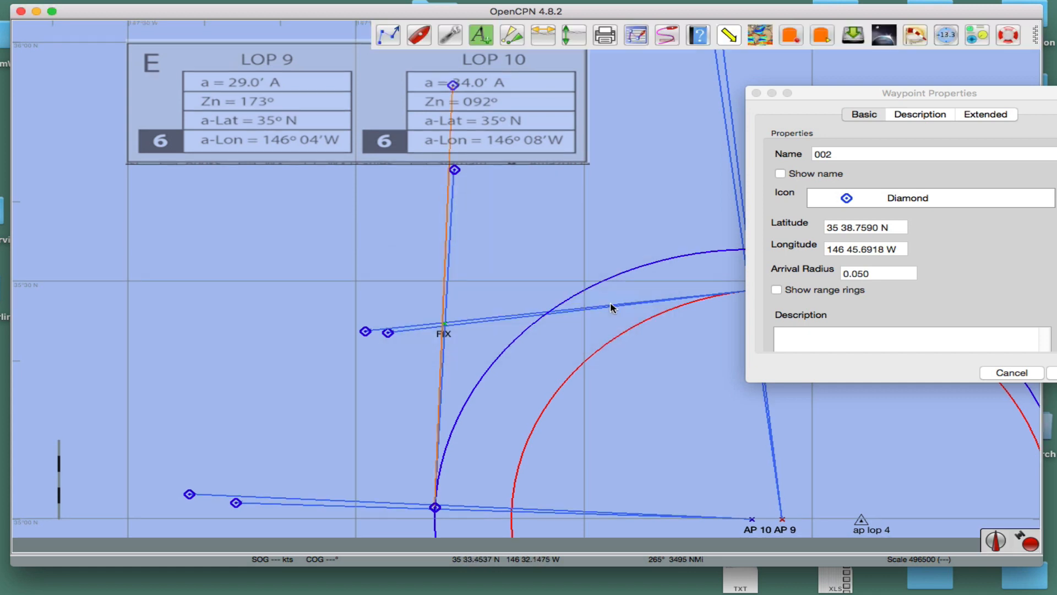
# Step: Draw a single-leg LOP route about 51.9 NMi long from the blue range ring waypoint north past FIX into the LOP 10 table
pyautogui.moveTo(560, 535); pyautogui.dragTo(587, 366)
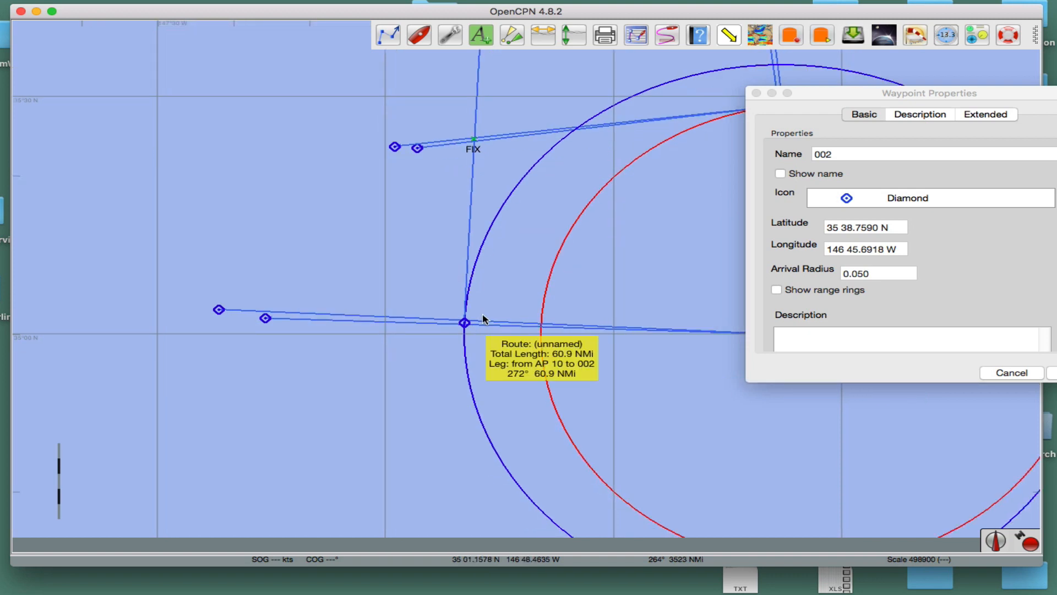
pyautogui.click(388, 35)
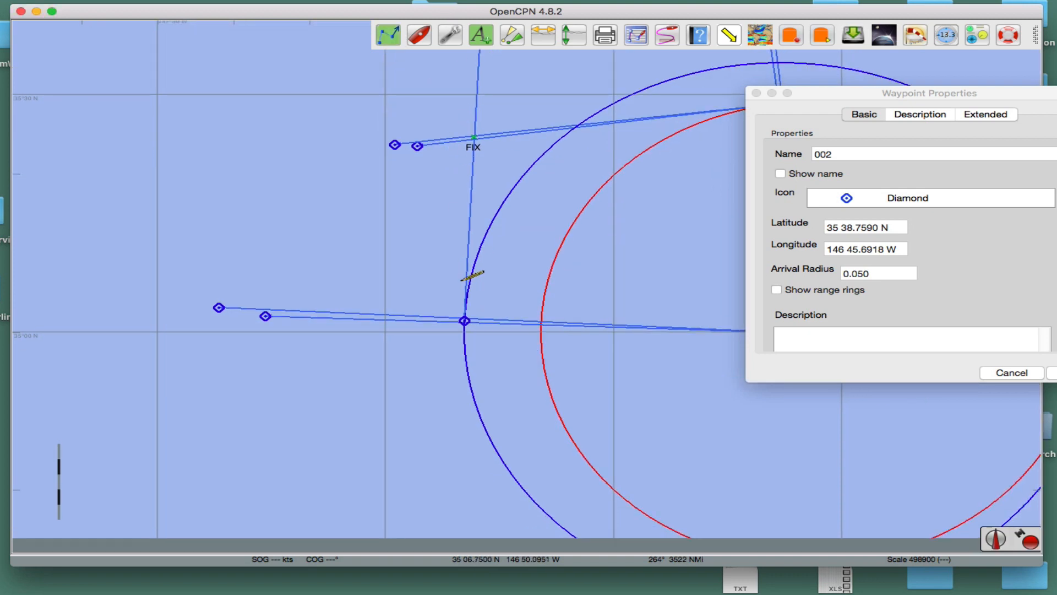
pyautogui.click(464, 319)
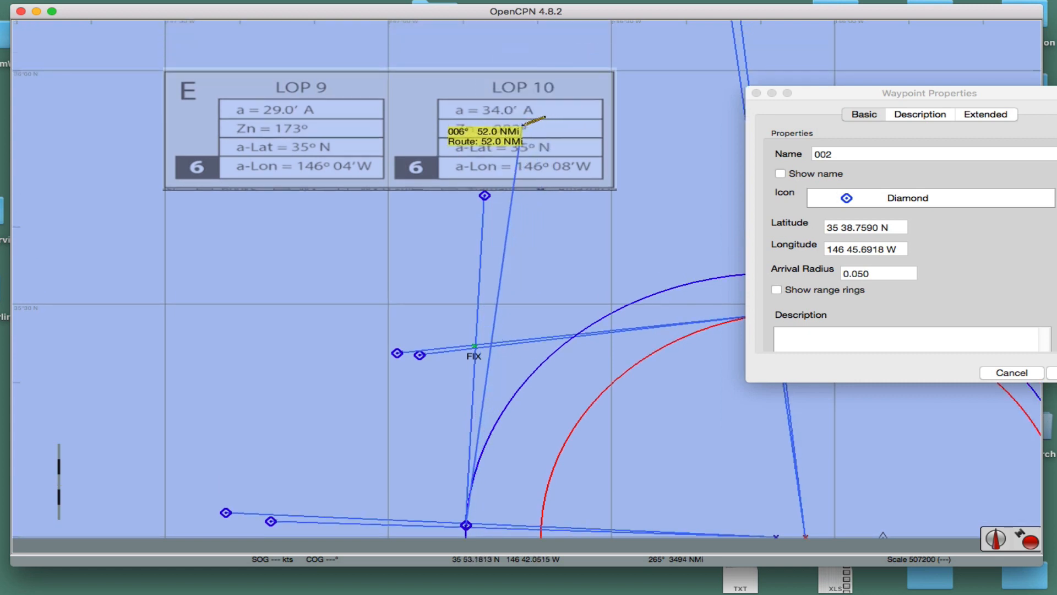
pyautogui.click(489, 123)
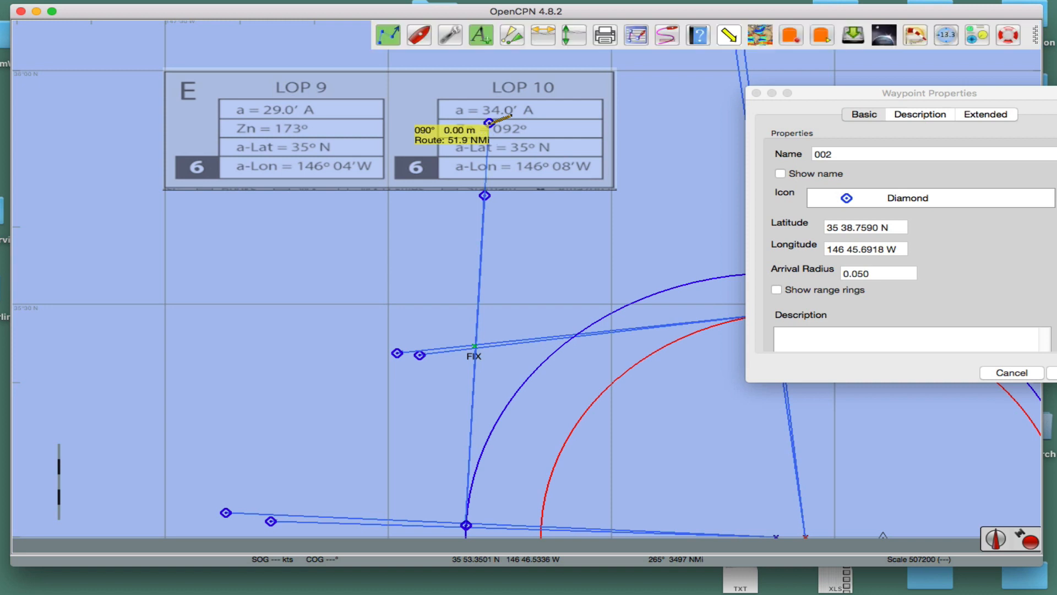
pyautogui.press('Escape')
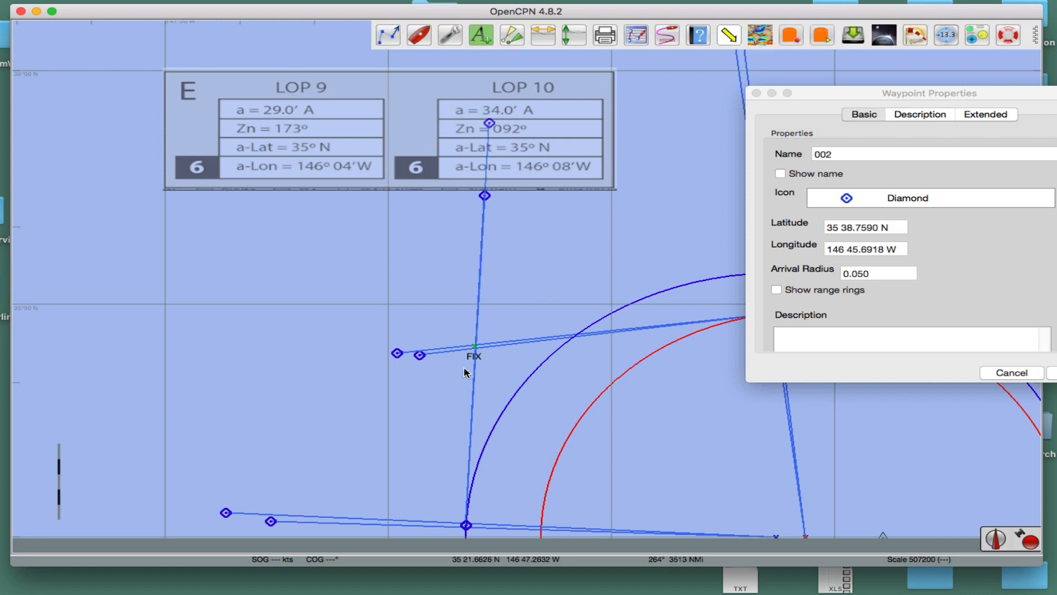
# Step: Review the plotted LOP routes, azimuth lines and range rings against the LOP 9 and LOP 10 tables
pyautogui.scroll(2, 464, 366)
pyautogui.moveTo(512, 354); pyautogui.dragTo(540, 192)
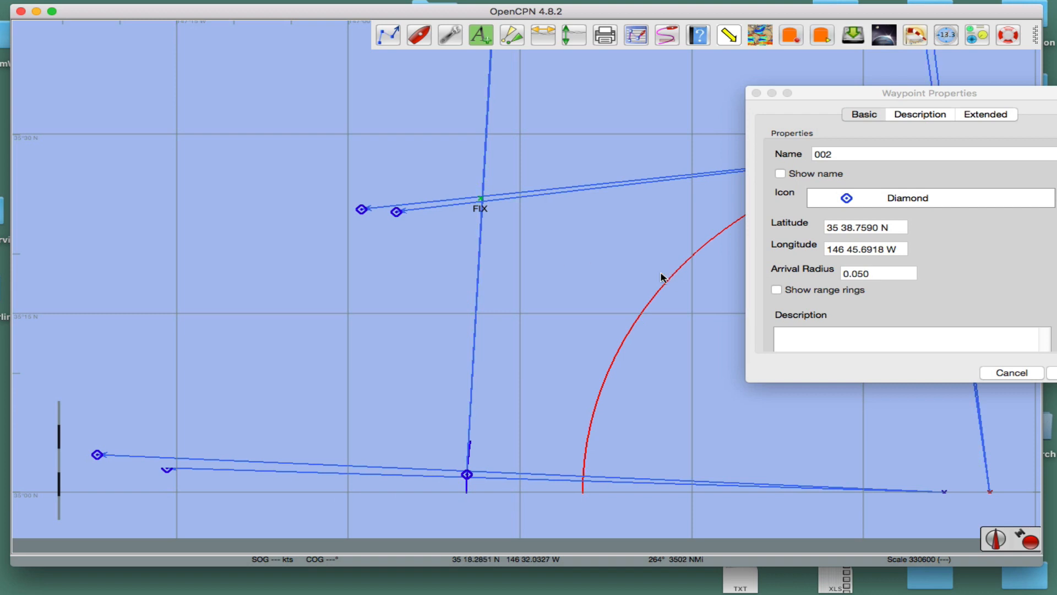
pyautogui.moveTo(661, 277); pyautogui.dragTo(323, 276)
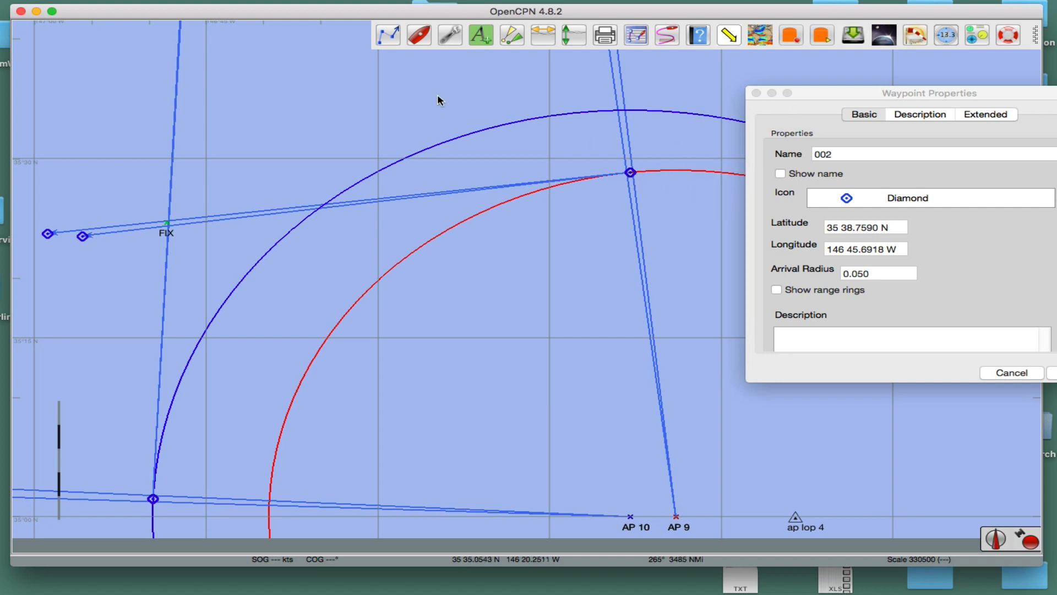
pyautogui.moveTo(307, 72); pyautogui.dragTo(534, 159)
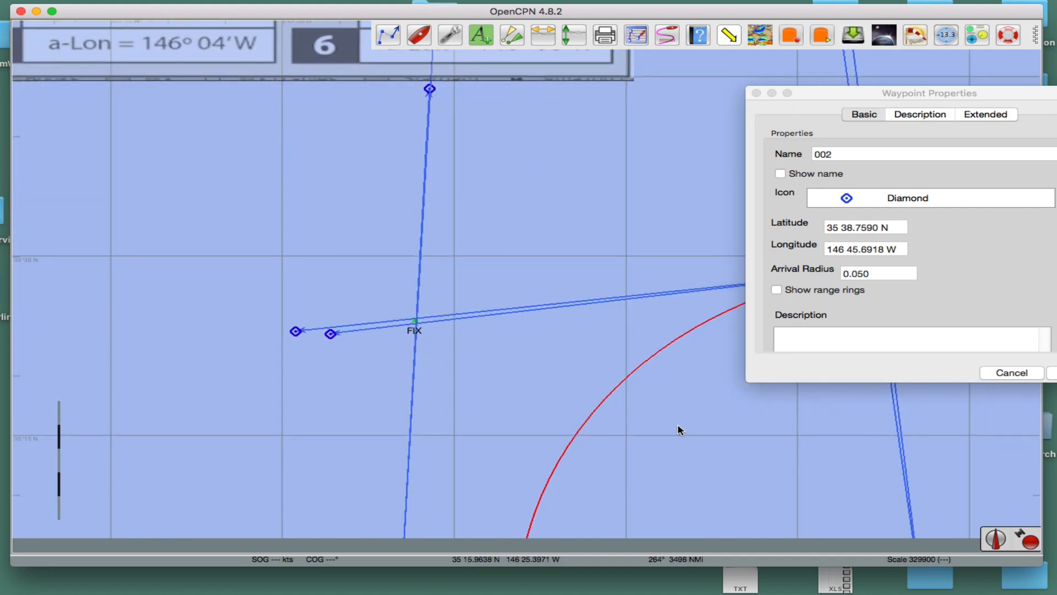
pyautogui.moveTo(699, 460); pyautogui.dragTo(642, 525)
pyautogui.moveTo(99, 151); pyautogui.dragTo(186, 236)
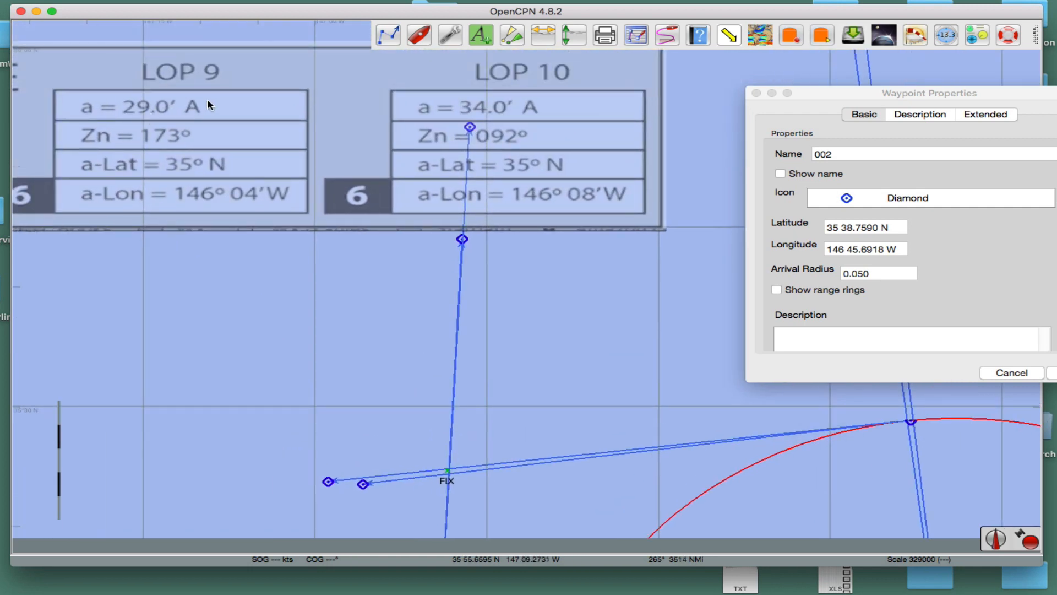
pyautogui.moveTo(597, 352); pyautogui.dragTo(402, 81)
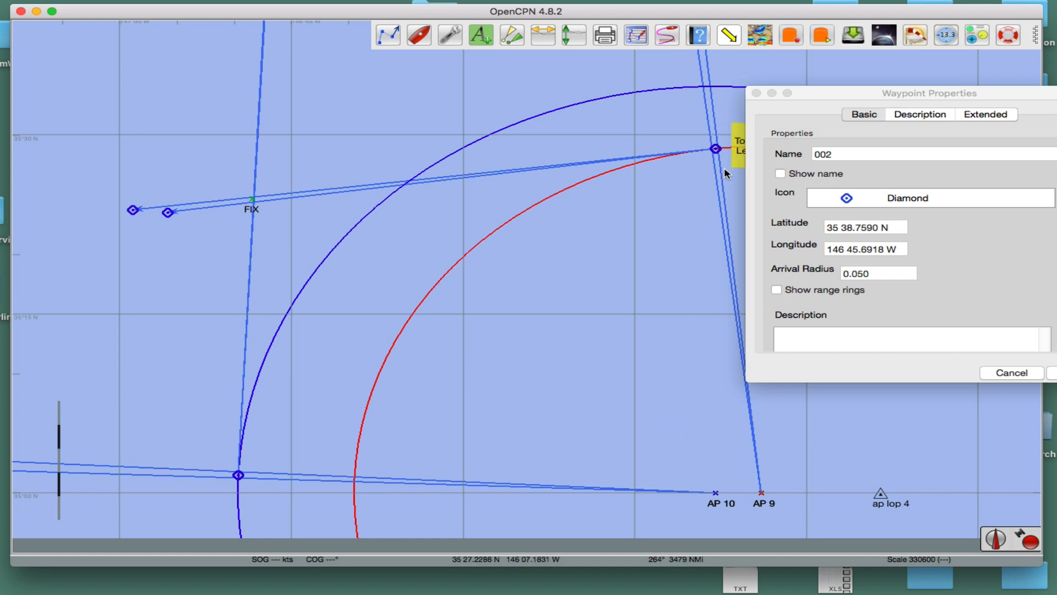
# Step: Examine close up where the two westbound LOP routes cross the northbound LOP routes around FIX
pyautogui.scroll(1, 260, 220)
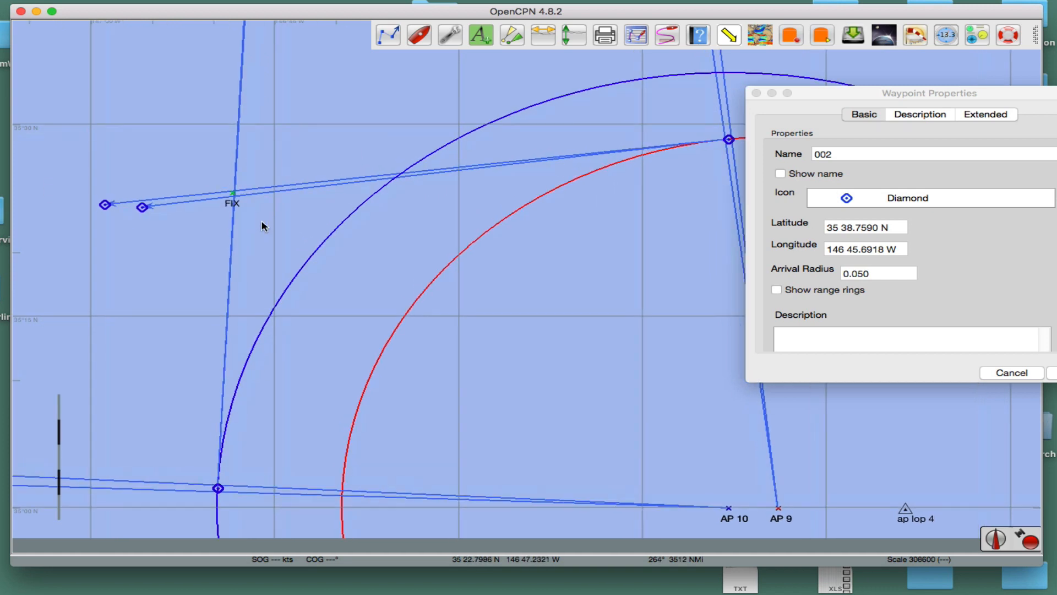
pyautogui.moveTo(262, 212); pyautogui.dragTo(643, 307)
pyautogui.scroll(2, 455, 265)
pyautogui.scroll(5, 492, 285)
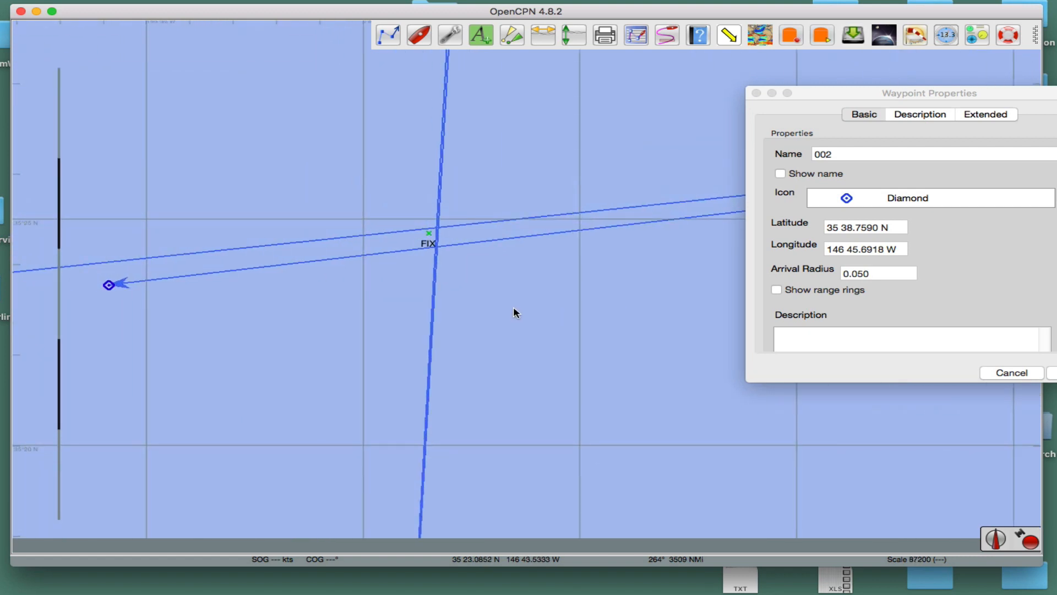
pyautogui.scroll(-5, 513, 311)
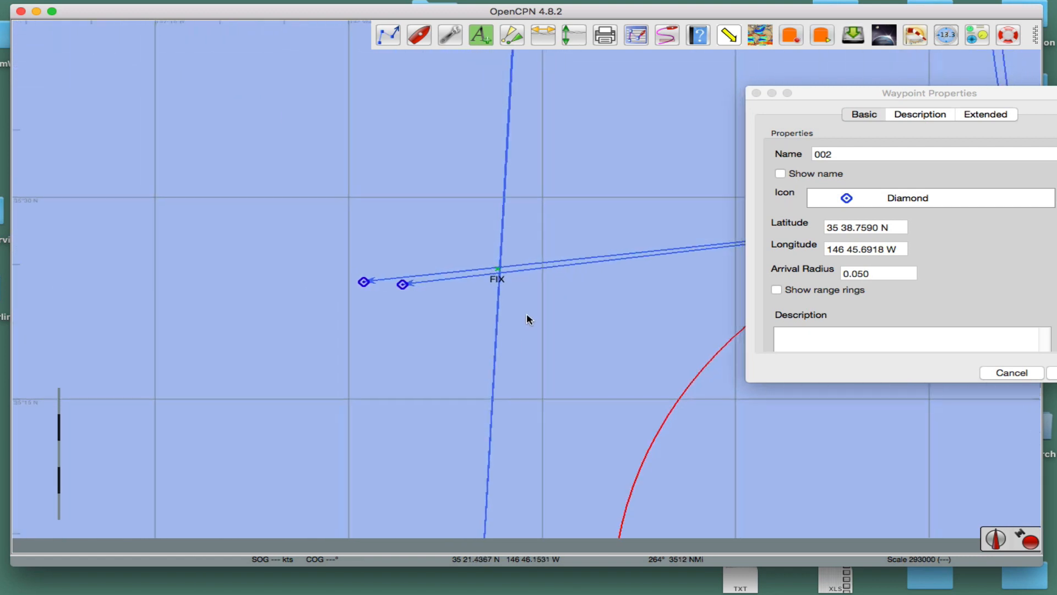
pyautogui.scroll(-2, 526, 320)
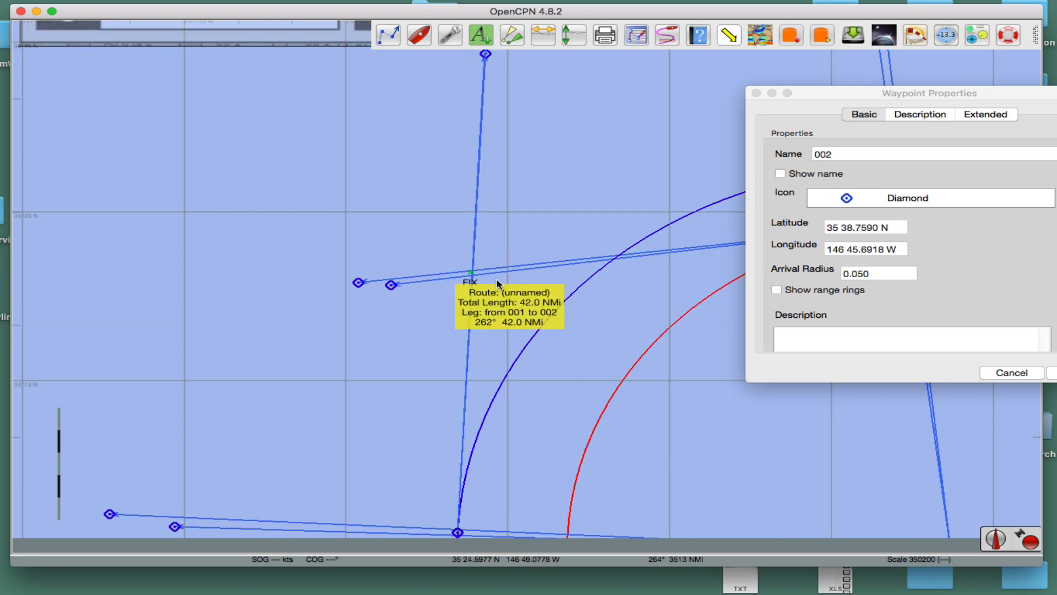
pyautogui.scroll(3, 523, 278)
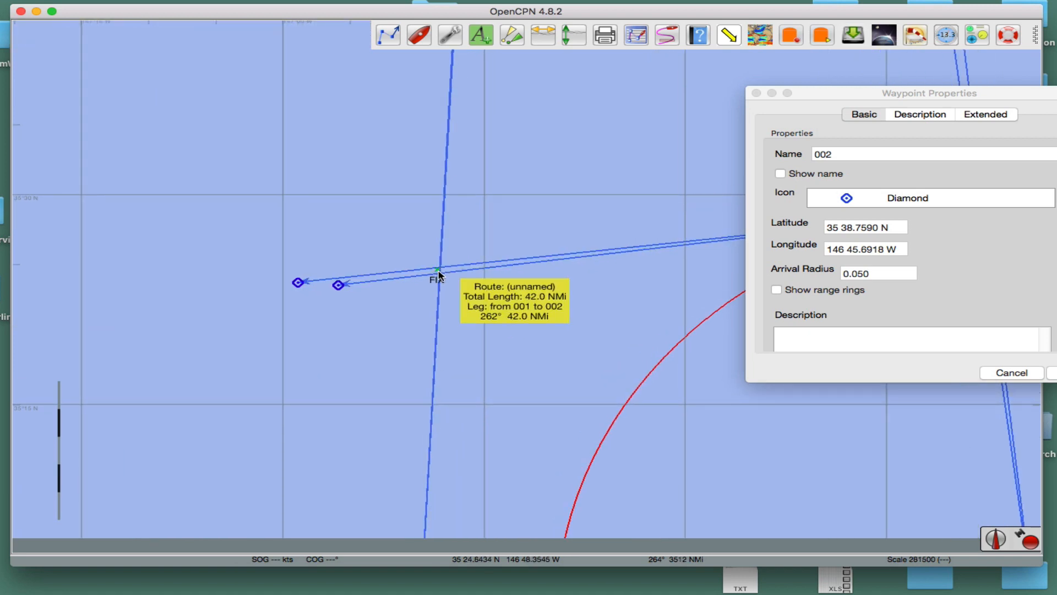
pyautogui.scroll(5, 438, 274)
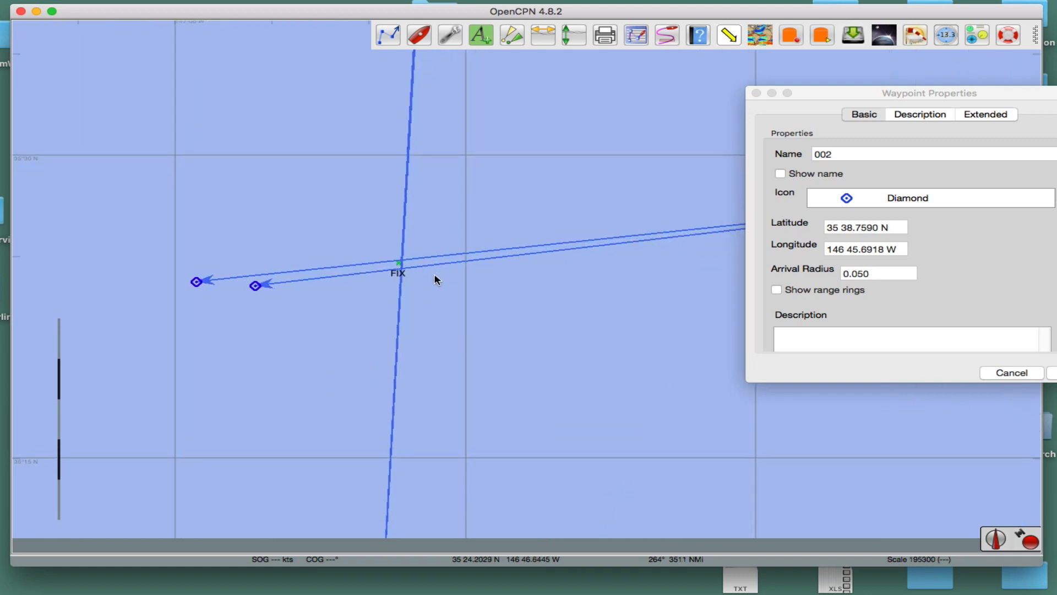
pyautogui.moveTo(476, 270)
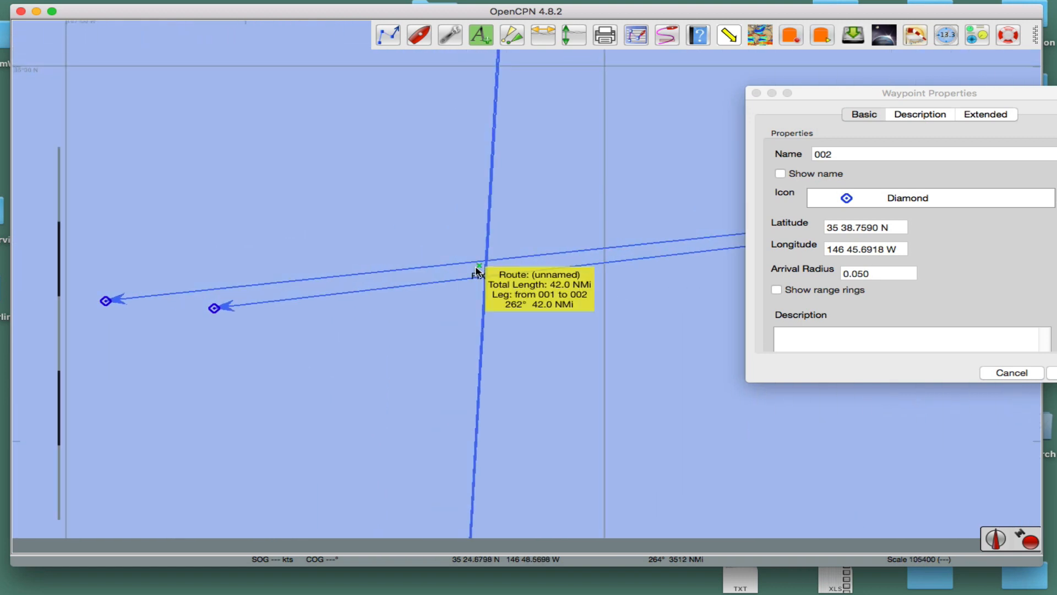
pyautogui.scroll(-2, 609, 339)
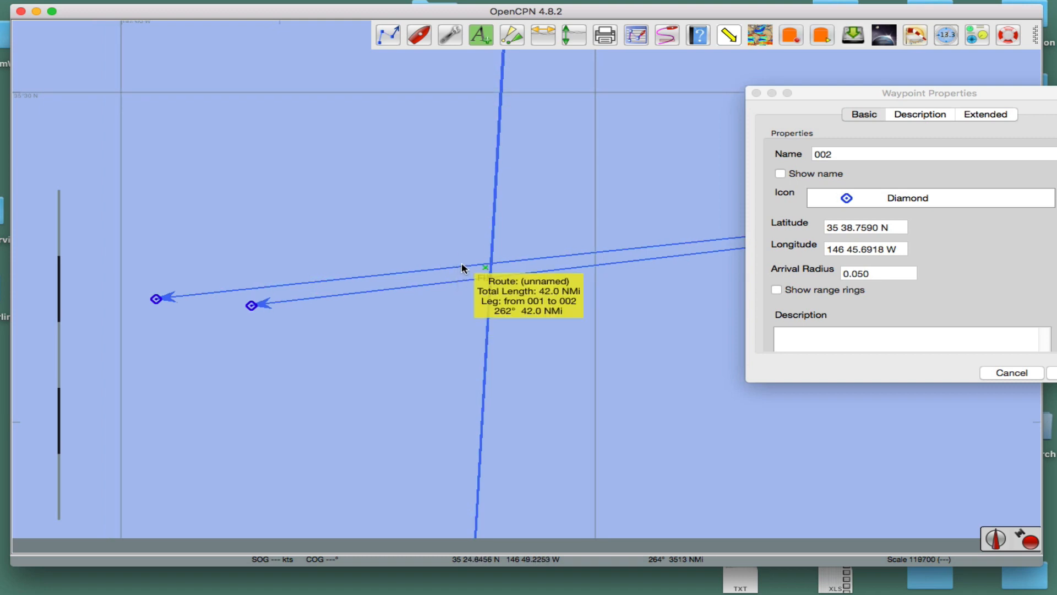
pyautogui.moveTo(956, 589); pyautogui.dragTo(1017, 107)
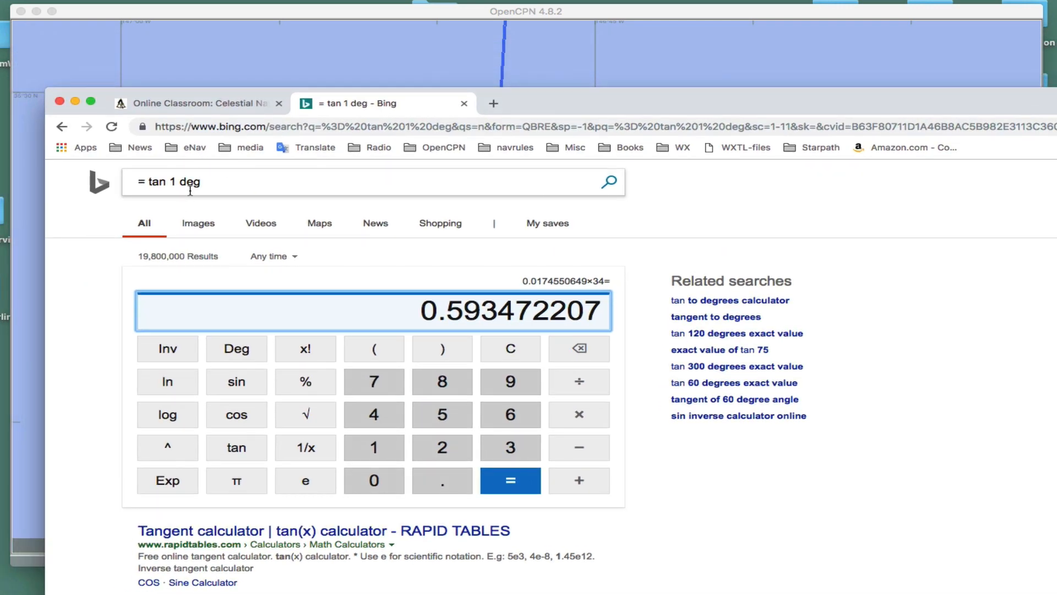
pyautogui.moveTo(541, 97); pyautogui.dragTo(791, 554)
pyautogui.scroll(-5, 606, 354)
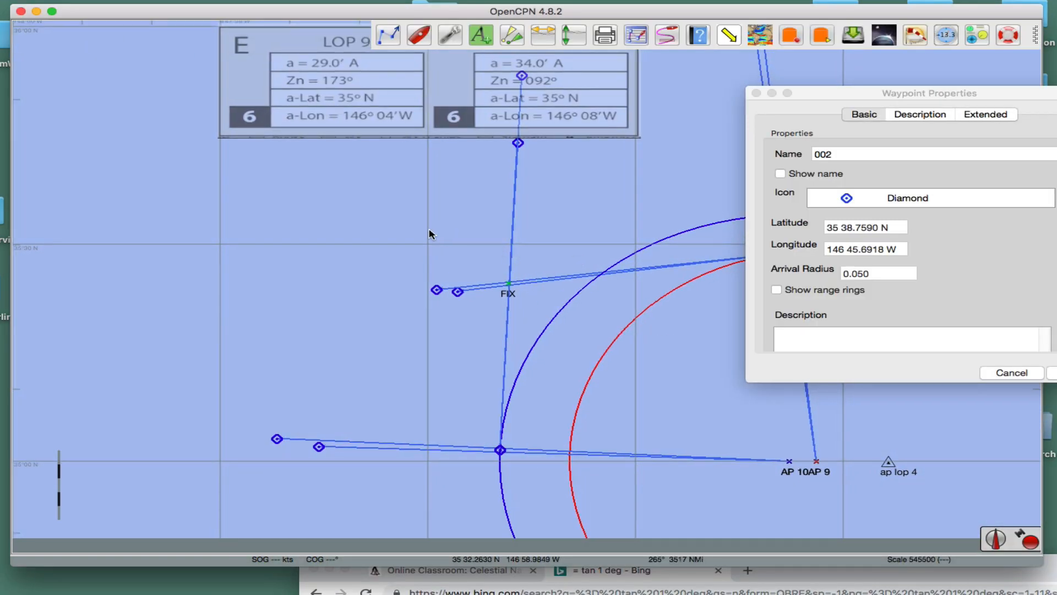
pyautogui.click(691, 290)
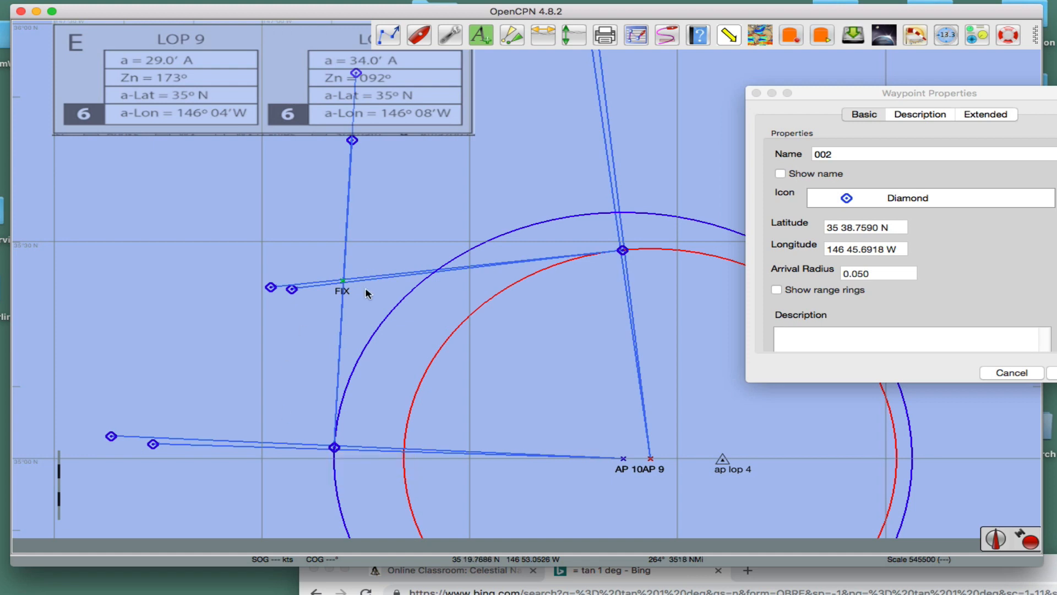
# Step: Switch to the browser and calculate tan 1 deg multiplied by 34 in the Bing calculator
pyautogui.moveTo(1056, 567); pyautogui.dragTo(998, 63)
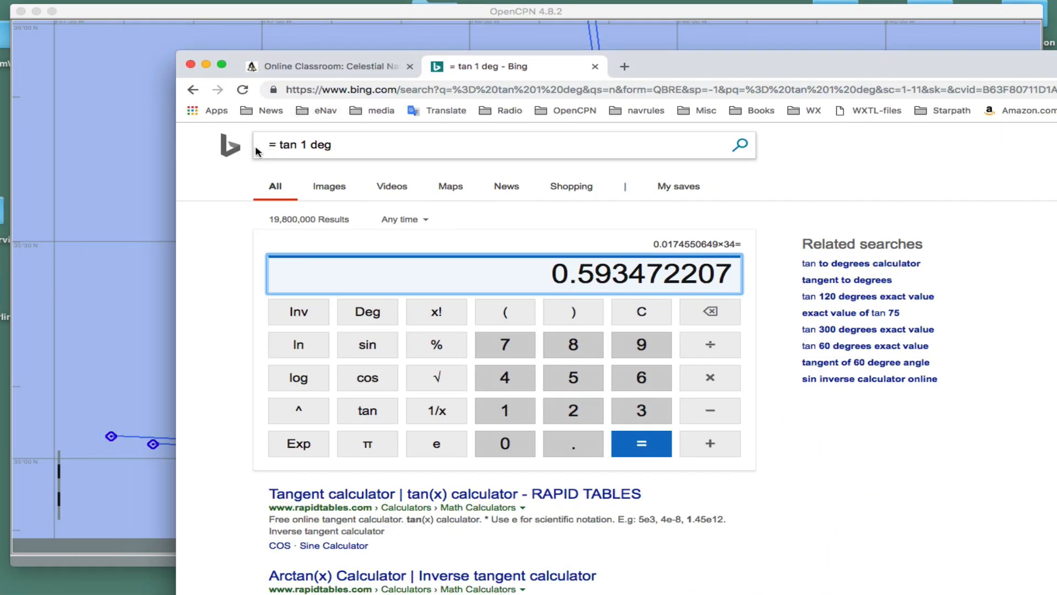
pyautogui.click(338, 147)
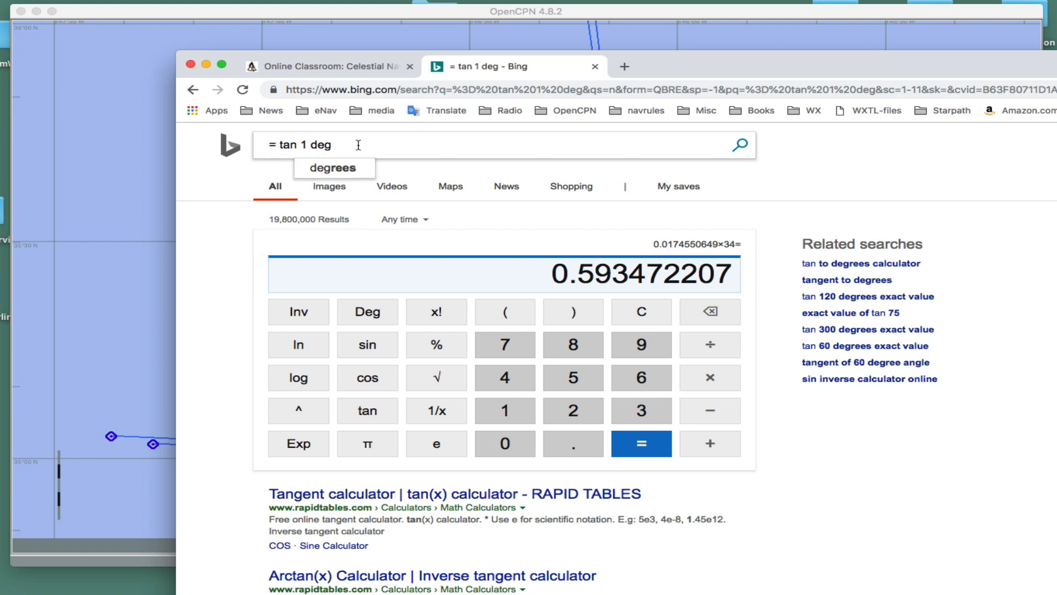
pyautogui.press('Return')
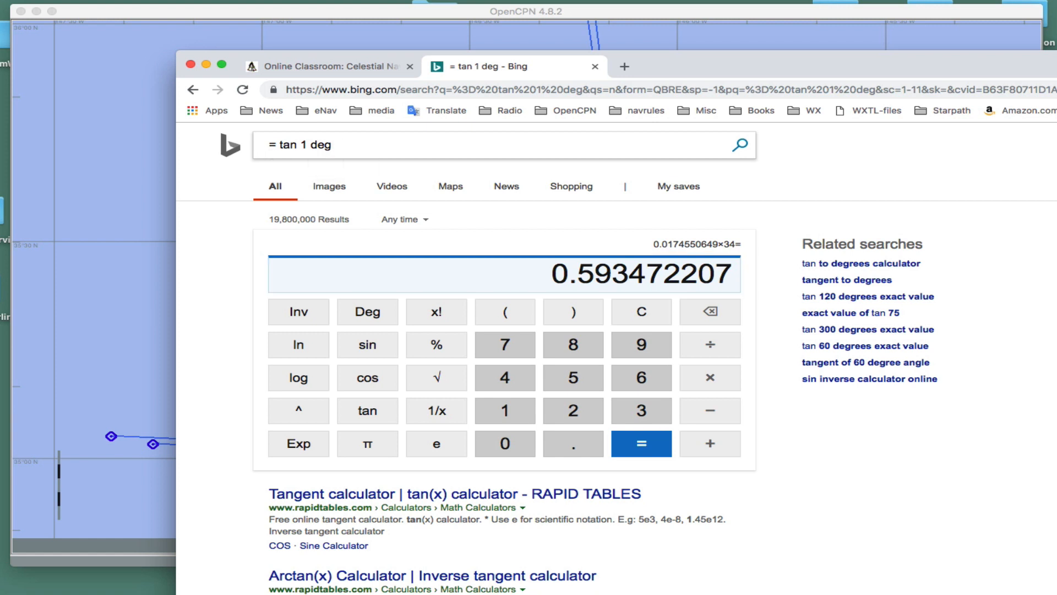
pyautogui.click(682, 290)
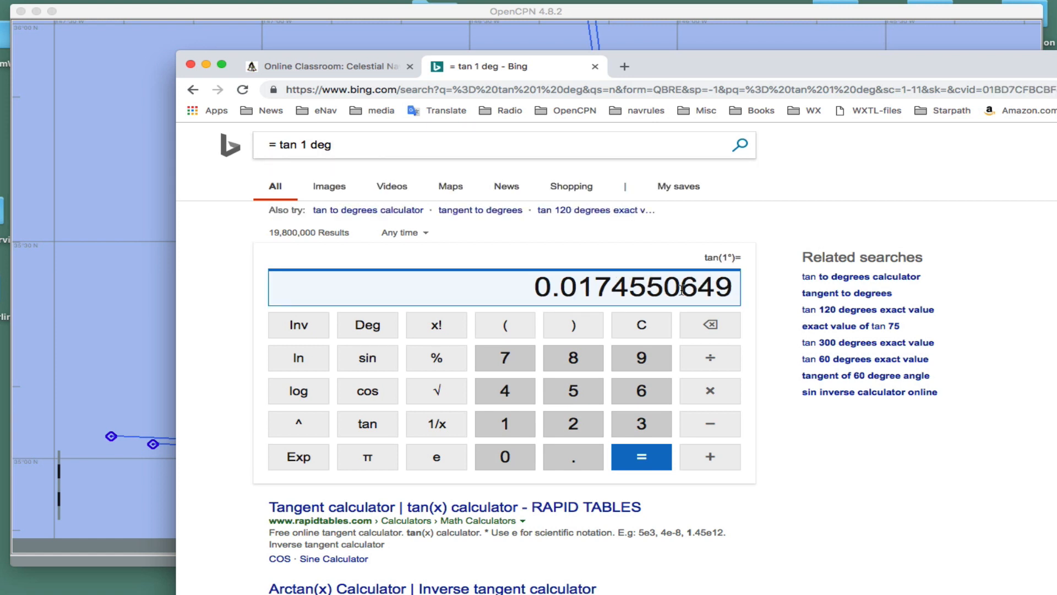
pyautogui.click(712, 392)
pyautogui.click(634, 424)
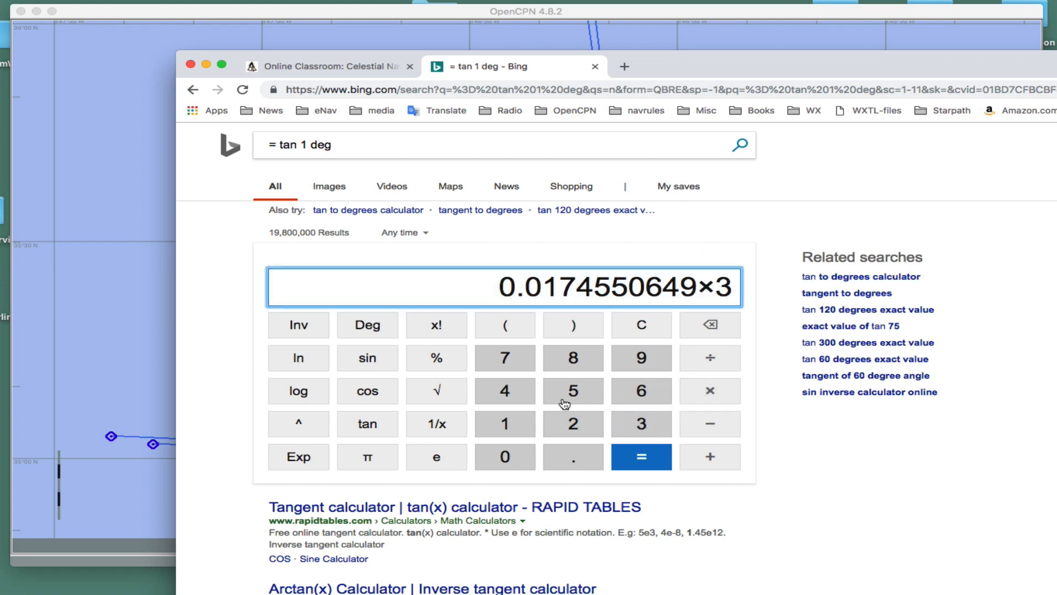
pyautogui.click(508, 394)
pyautogui.click(641, 456)
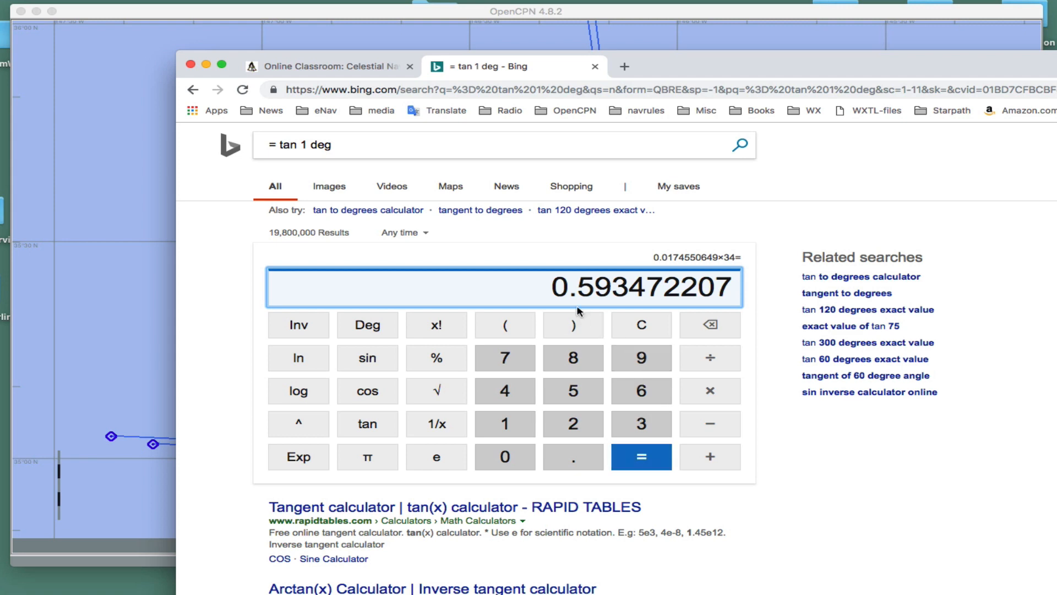
pyautogui.click(604, 287)
pyautogui.moveTo(655, 66); pyautogui.dragTo(1056, 107)
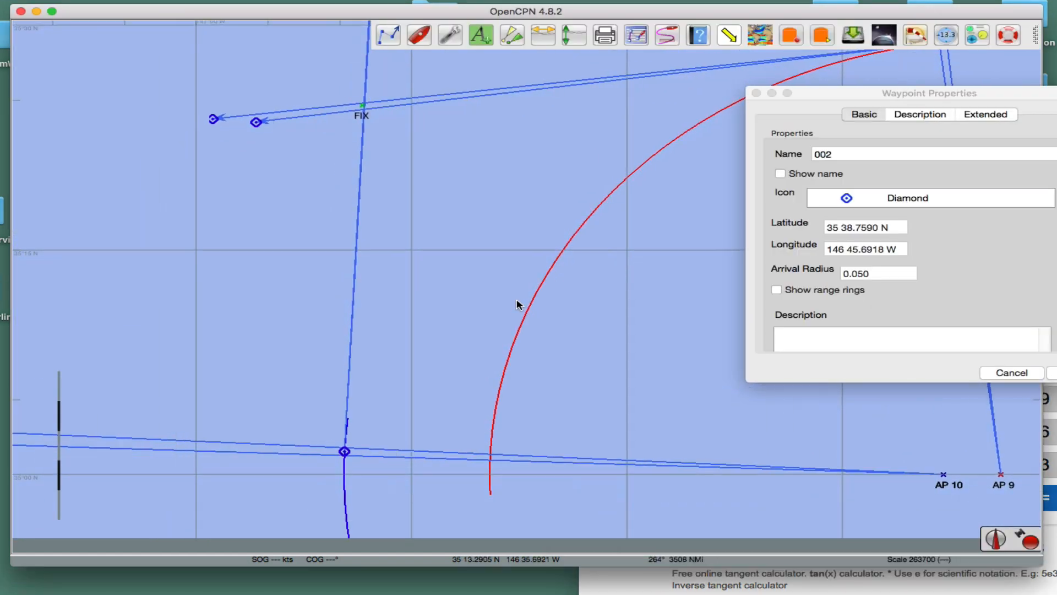
# Step: Measure the distance between the two azimuth lines from AP 10 beside the blue range ring waypoint
pyautogui.scroll(5, 522, 269)
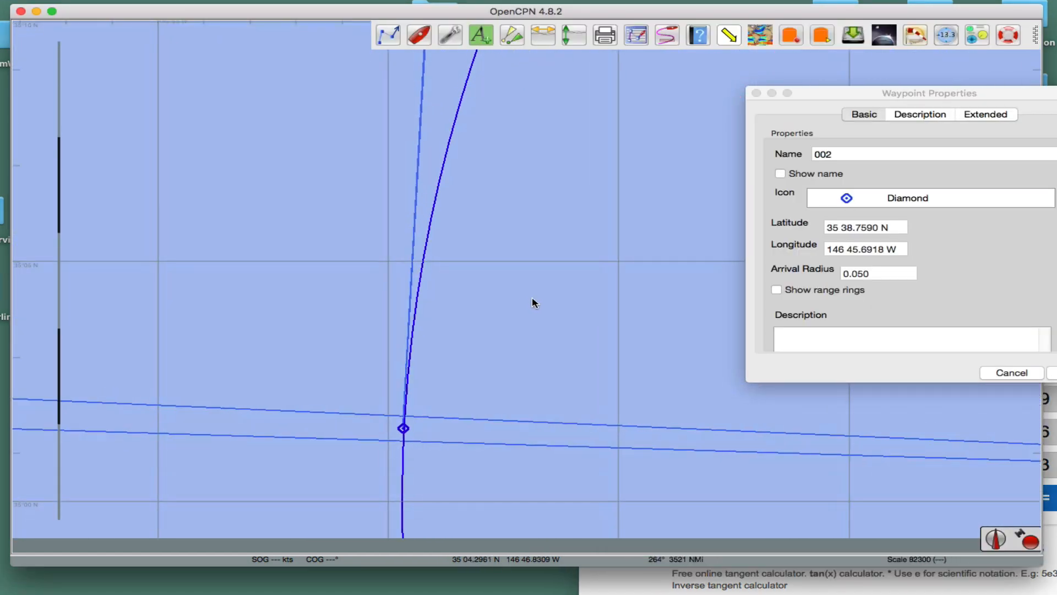
pyautogui.moveTo(510, 357); pyautogui.dragTo(601, 247)
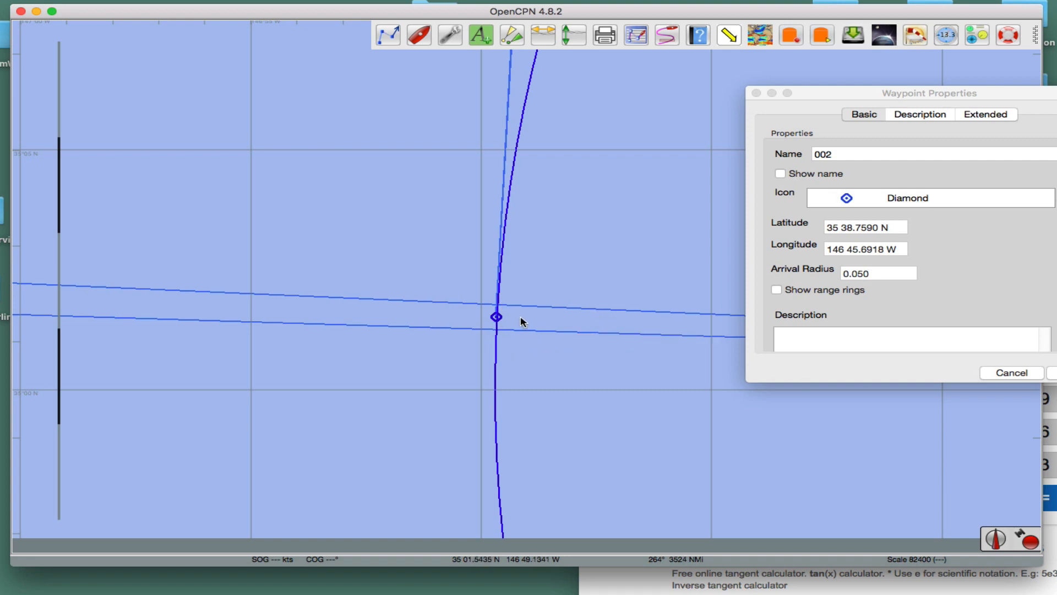
pyautogui.press('m')
pyautogui.click(509, 305)
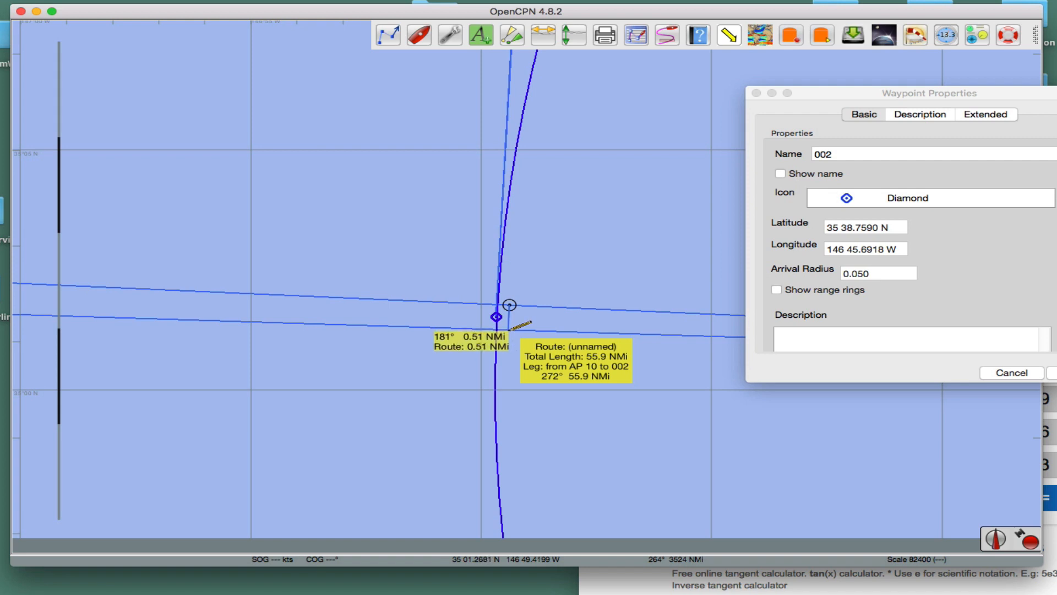
pyautogui.click(509, 329)
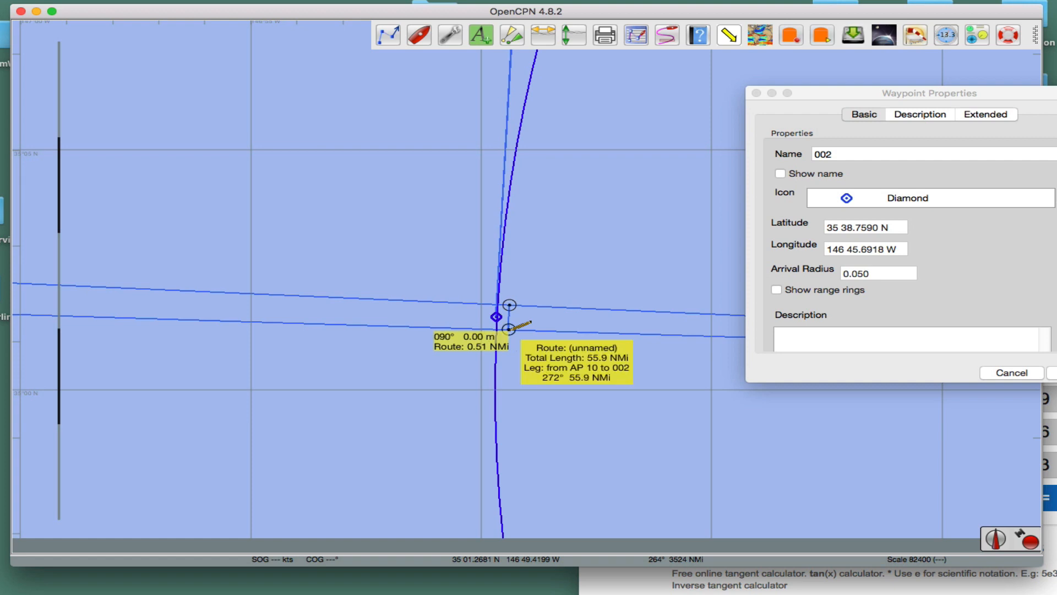
pyautogui.press('Escape')
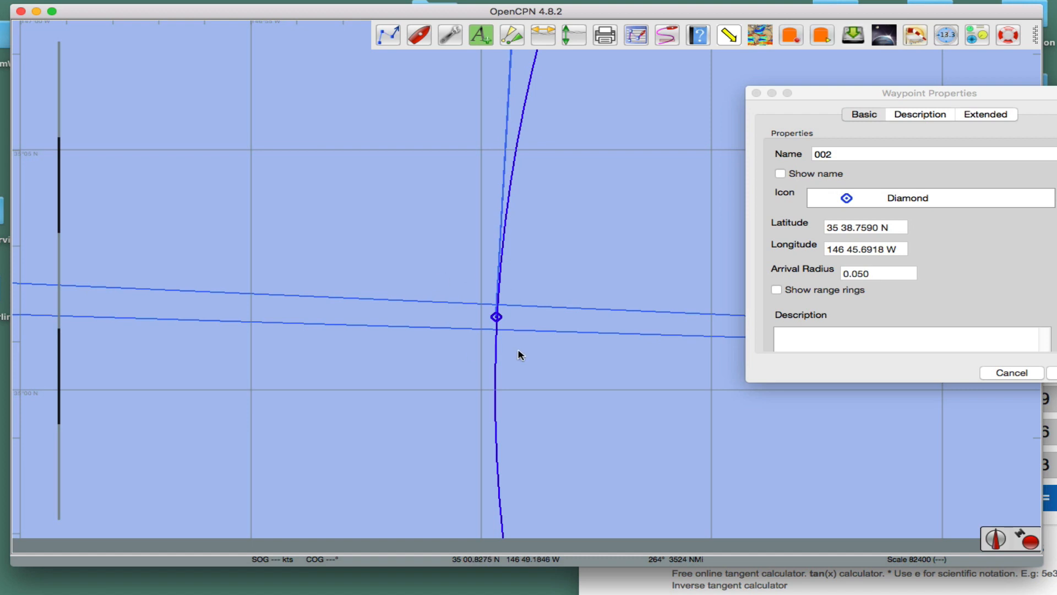
# Step: Move the Waypoint Properties dialog clear of the plot and bring both range rings and all LOP routes fully into view
pyautogui.scroll(-5, 533, 362)
pyautogui.scroll(-5, 563, 336)
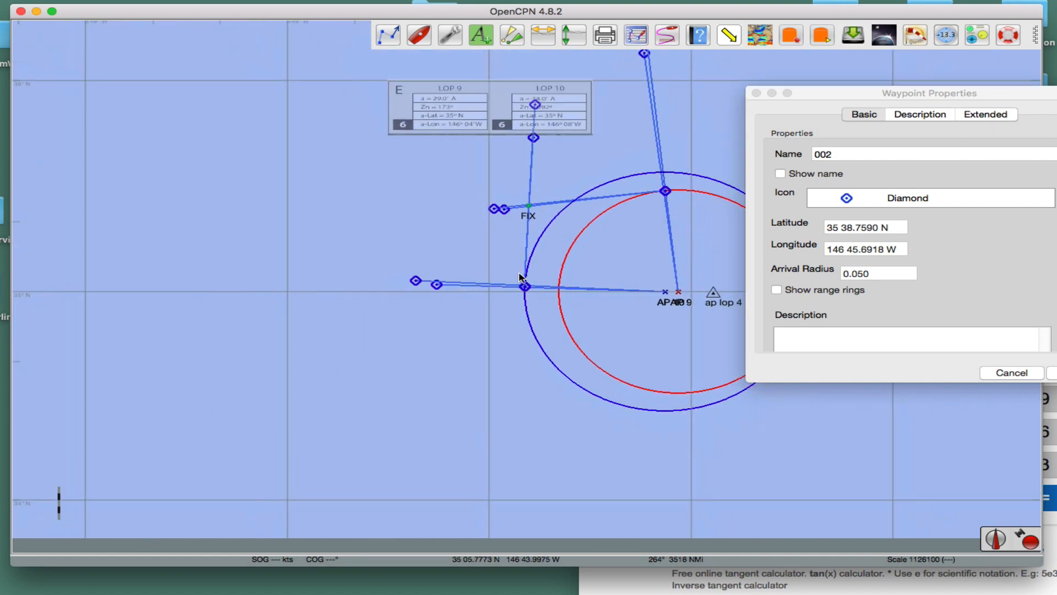
pyautogui.moveTo(821, 96); pyautogui.dragTo(992, 455)
pyautogui.moveTo(676, 250); pyautogui.dragTo(512, 280)
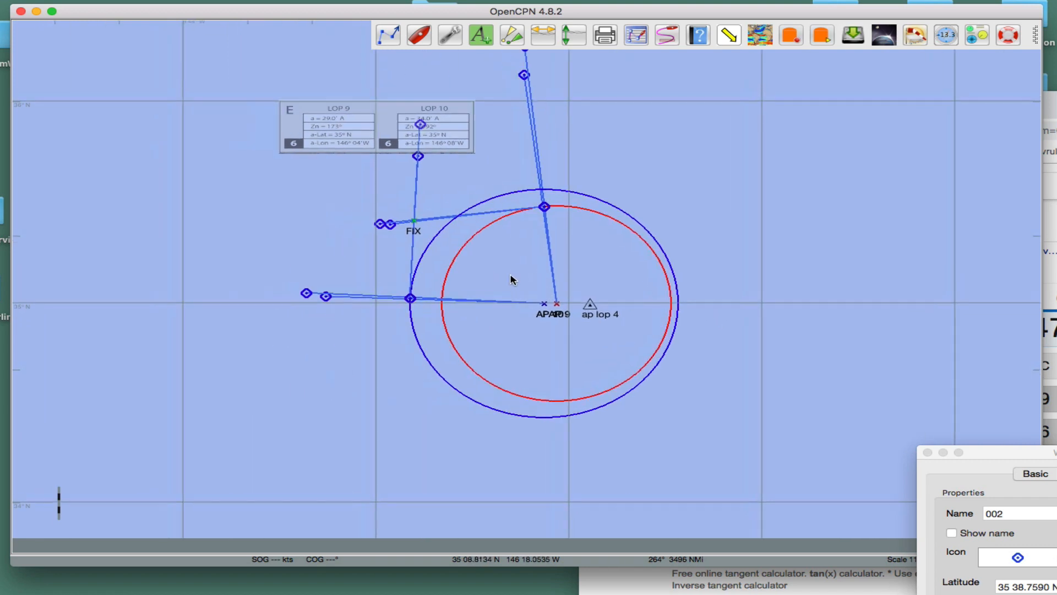
pyautogui.scroll(1, 476, 293)
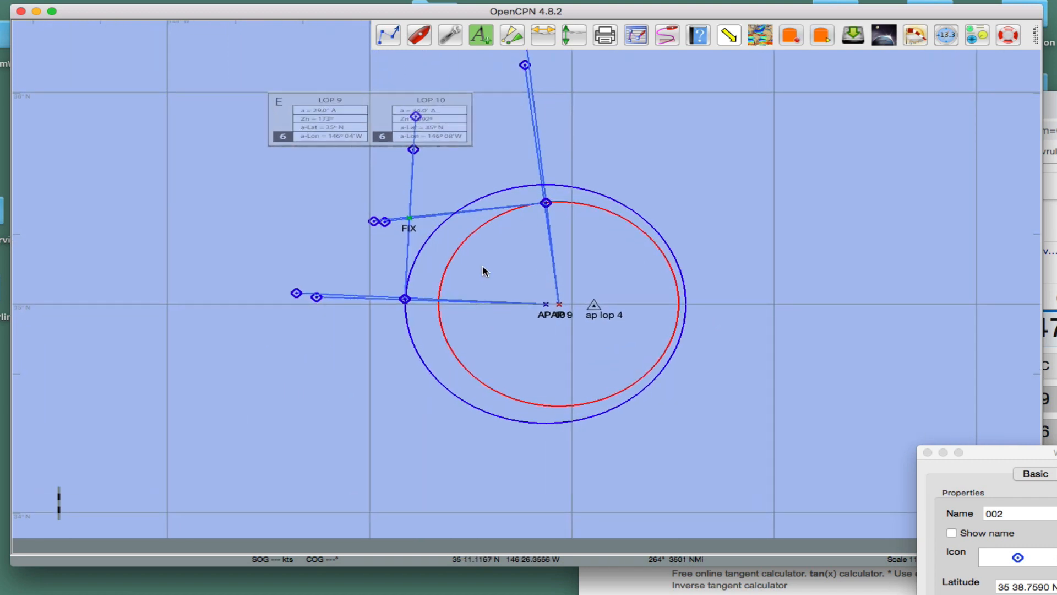